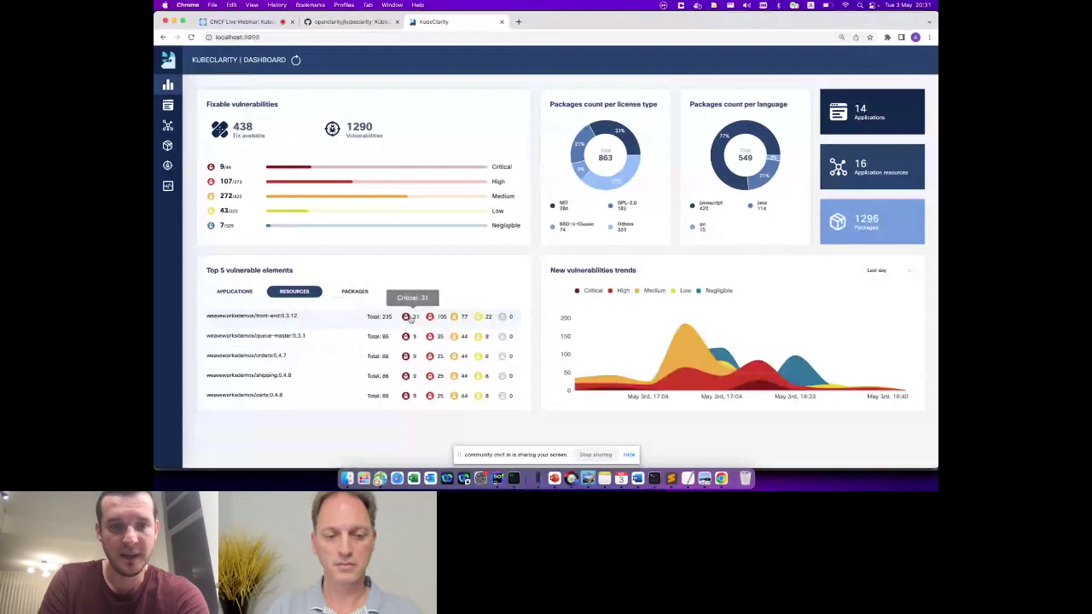
- Show the top 5 vulnerable packages on the dashboard and open the list of packages with the MIT license
click(355, 291)
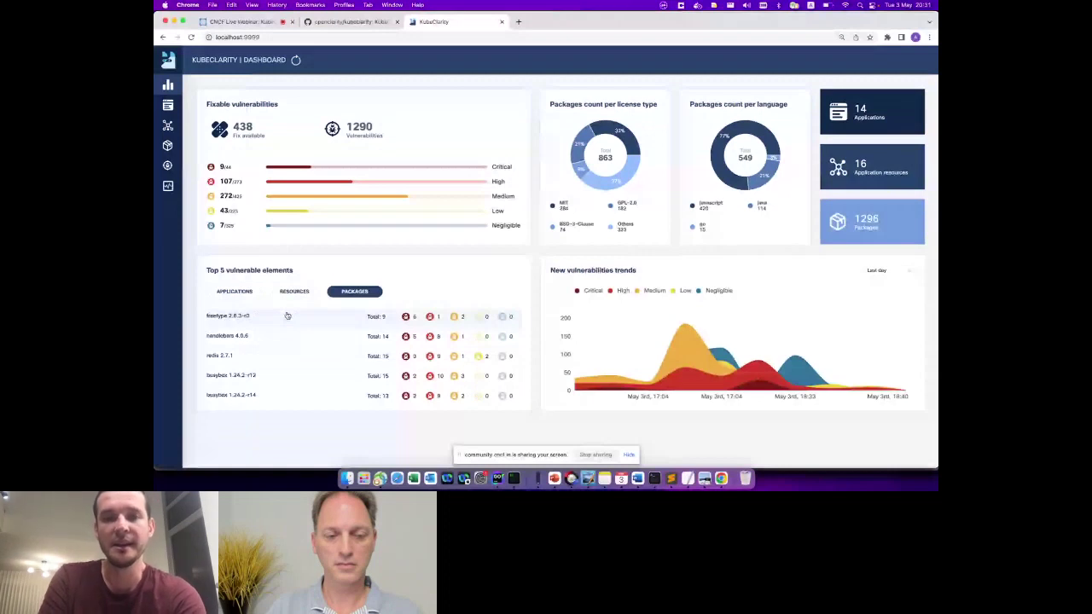
mouse_move(638, 326)
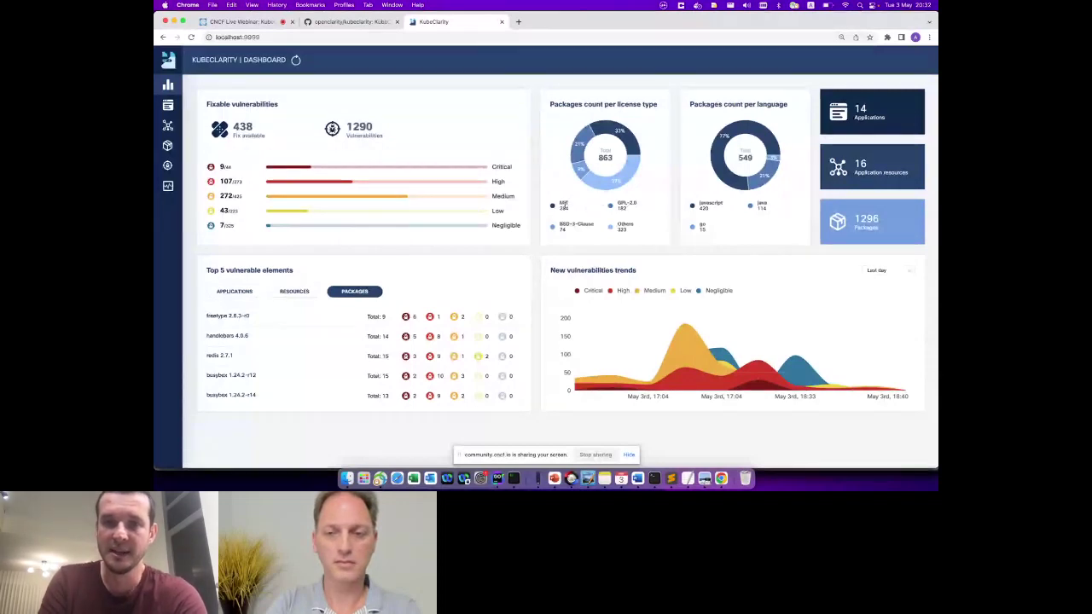
click(563, 206)
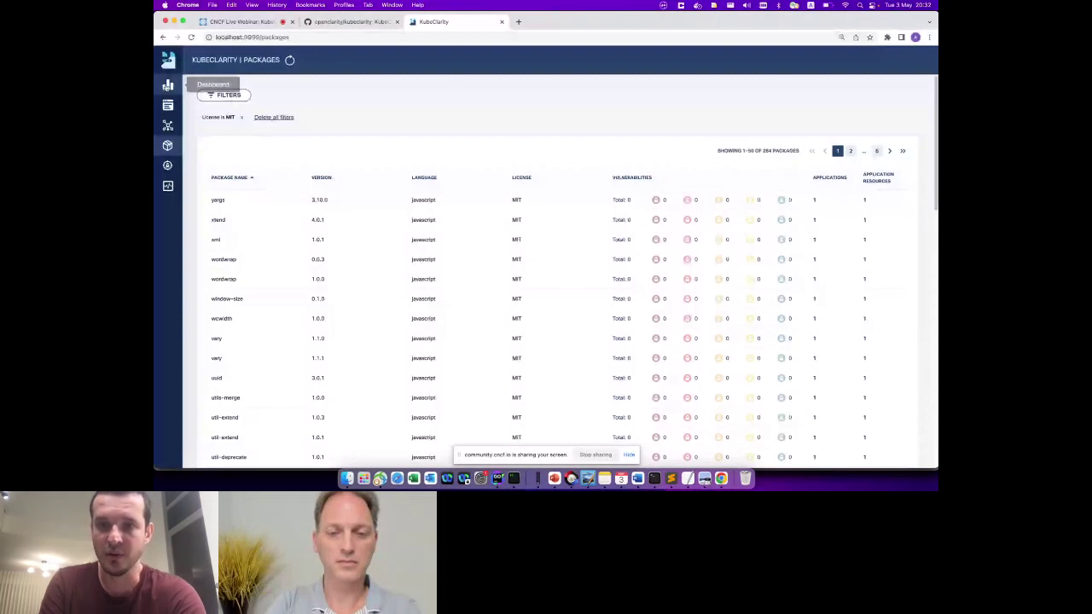
- List the packages written in java from the dashboard's language chart and return to the dashboard
click(763, 203)
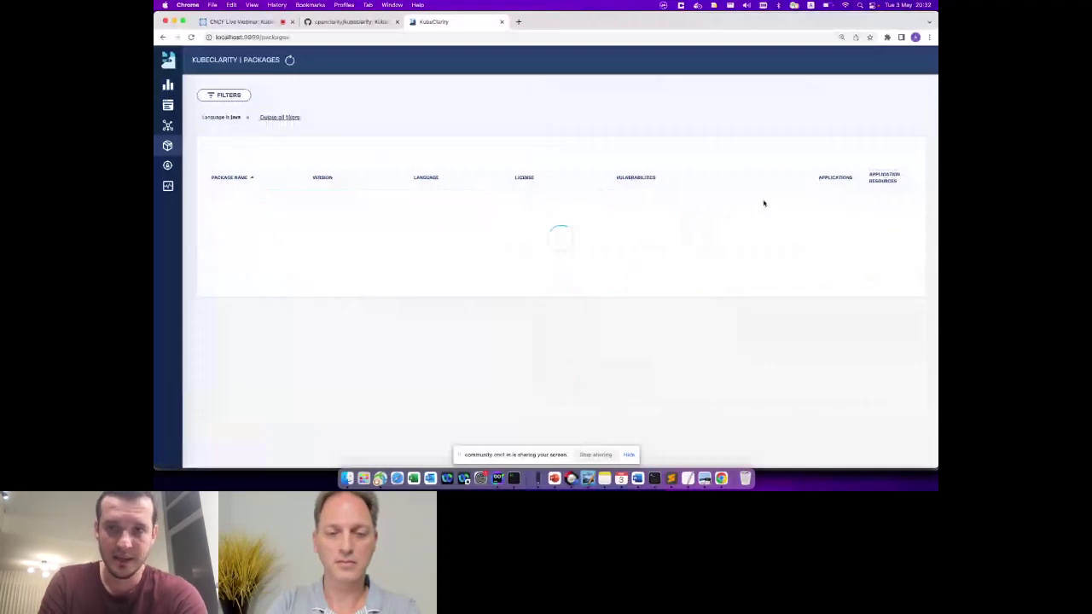
key(super+bracketleft)
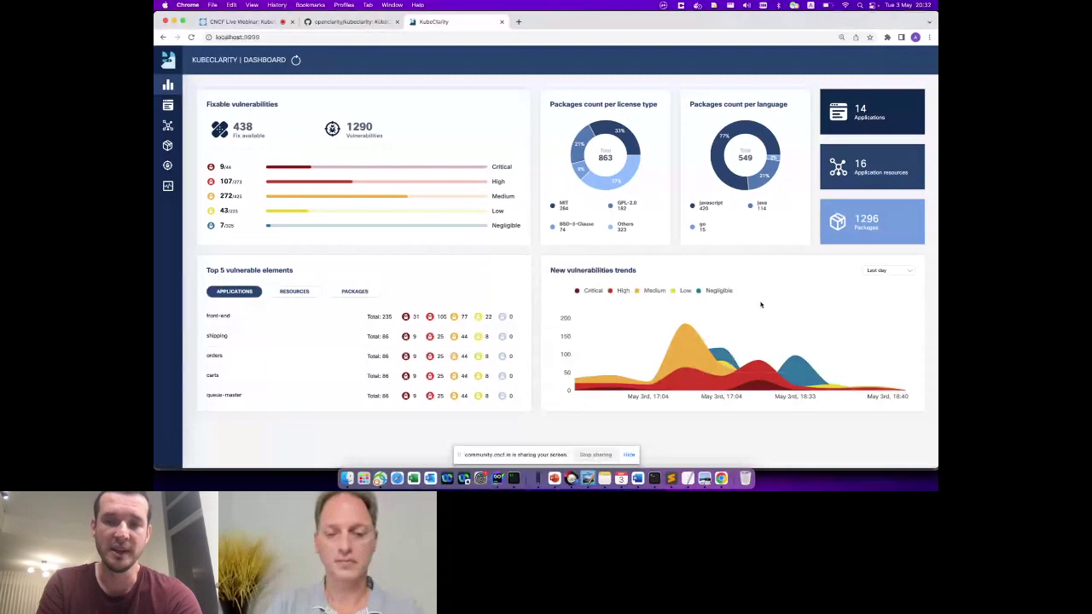
mouse_move(672, 343)
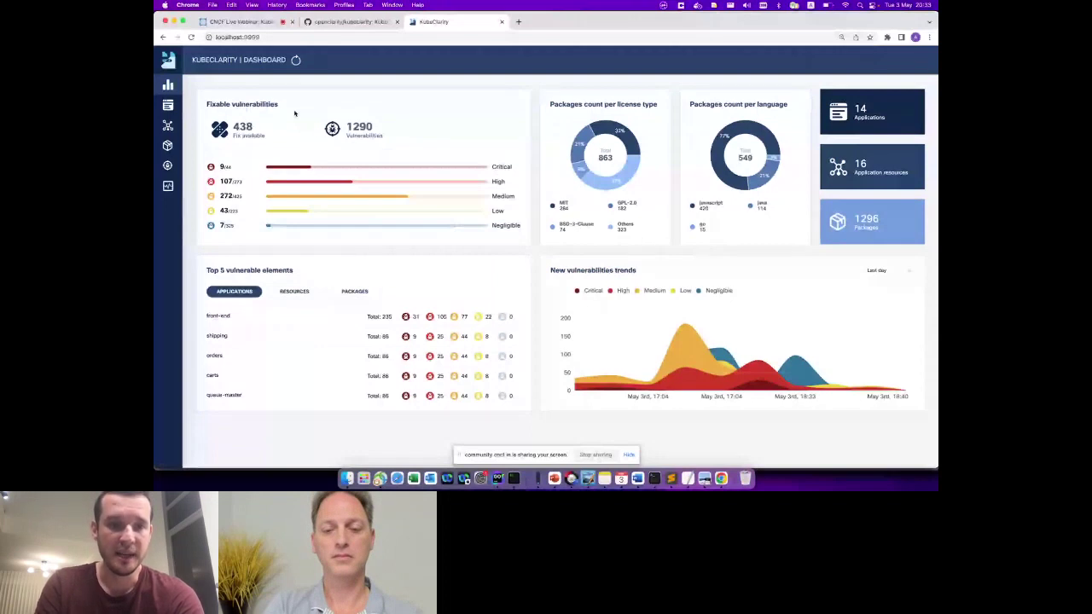
- Look through the full applications list, including labels, environments, vulnerabilities and CIS Docker Benchmark results
key(super+bracketleft)
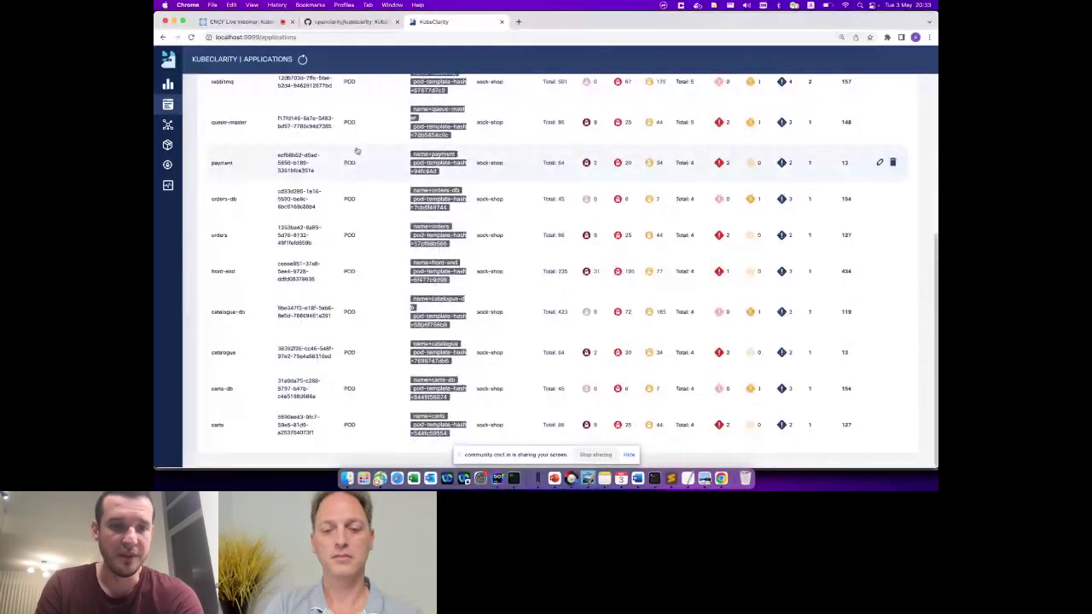
scroll(231, 252, up, 5)
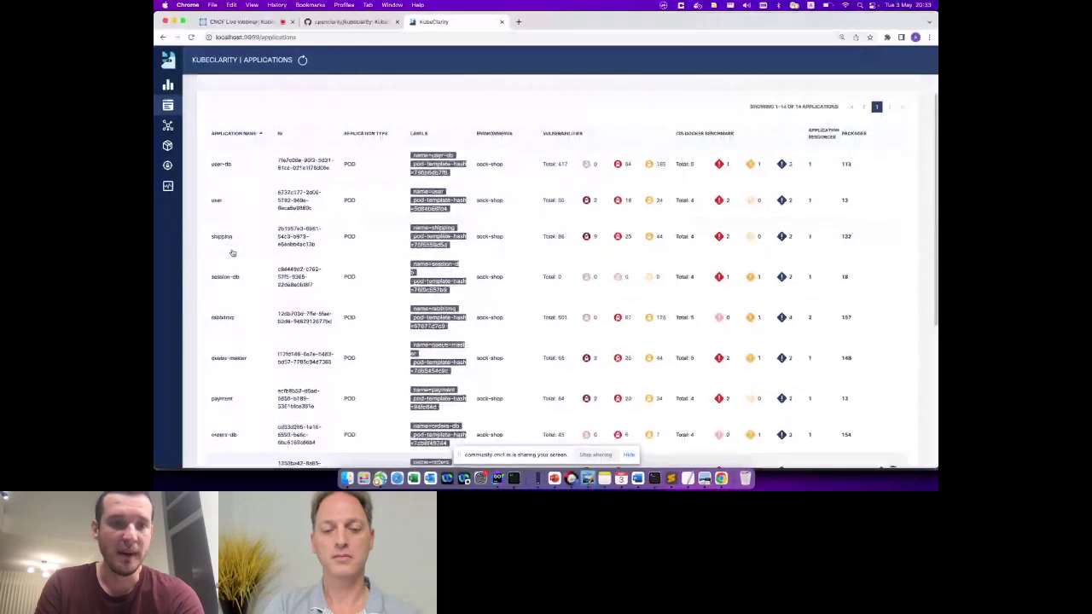
scroll(231, 252, up, 2)
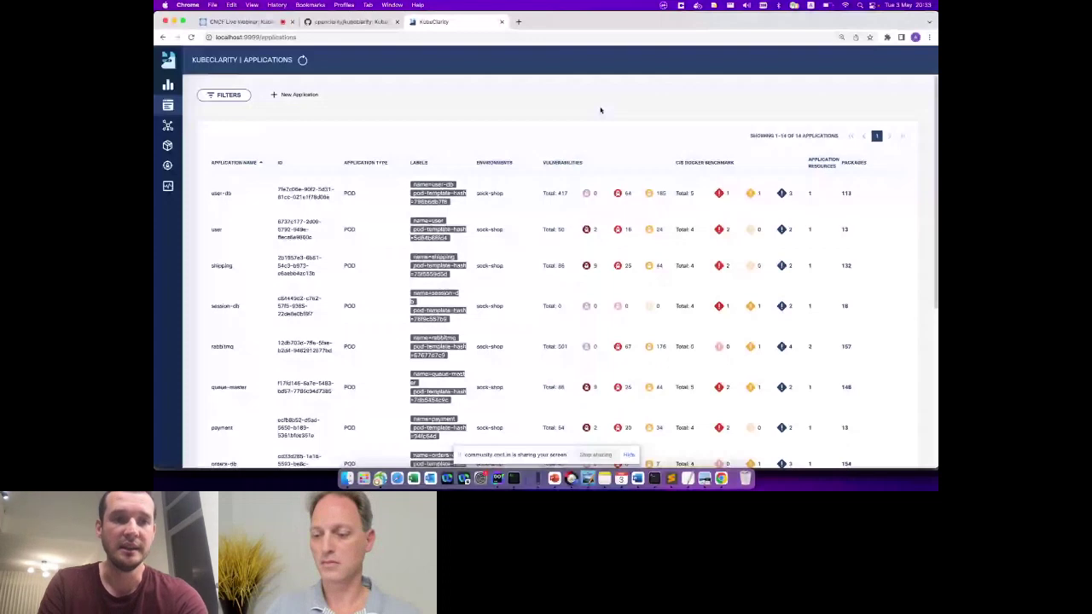
scroll(198, 123, down, 5)
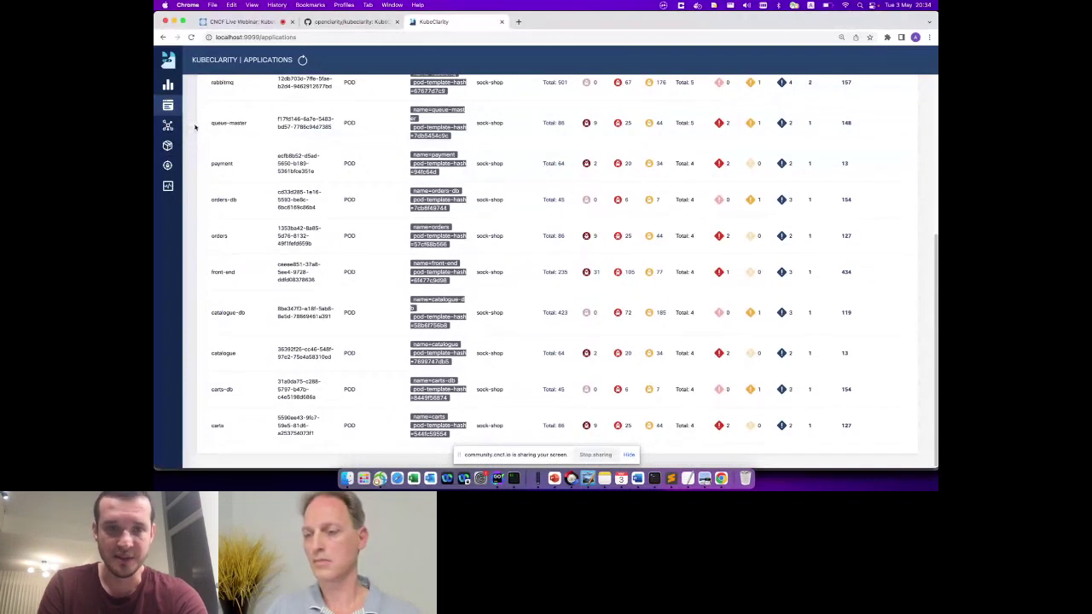
scroll(493, 162, up, 5)
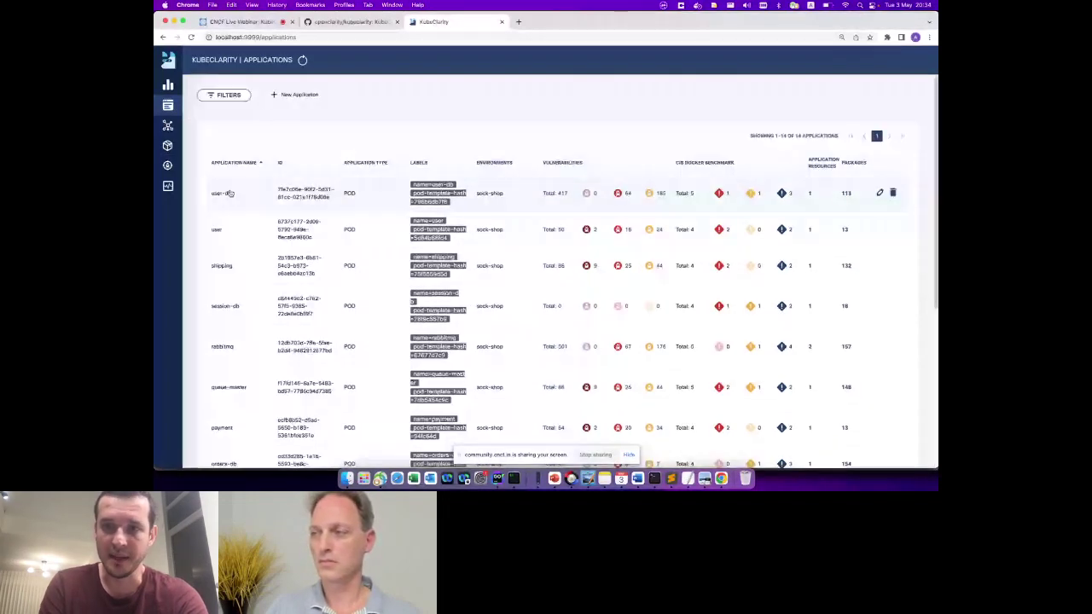
- Trace the user-db application to its resource weaveworksdemos/user-db:0.3.0 and list the packages of that resource
click(847, 195)
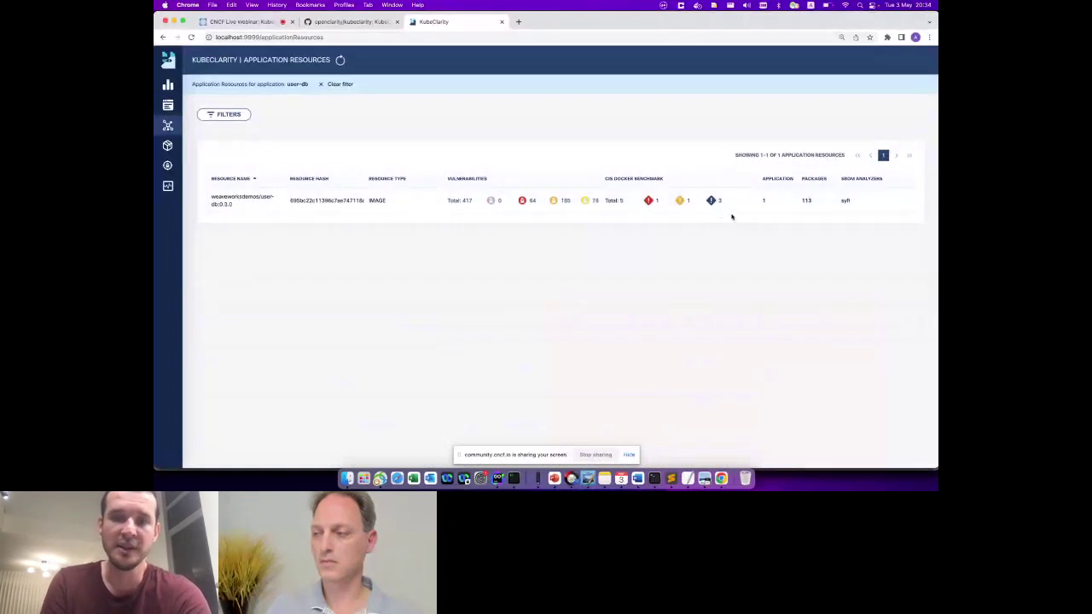
click(763, 201)
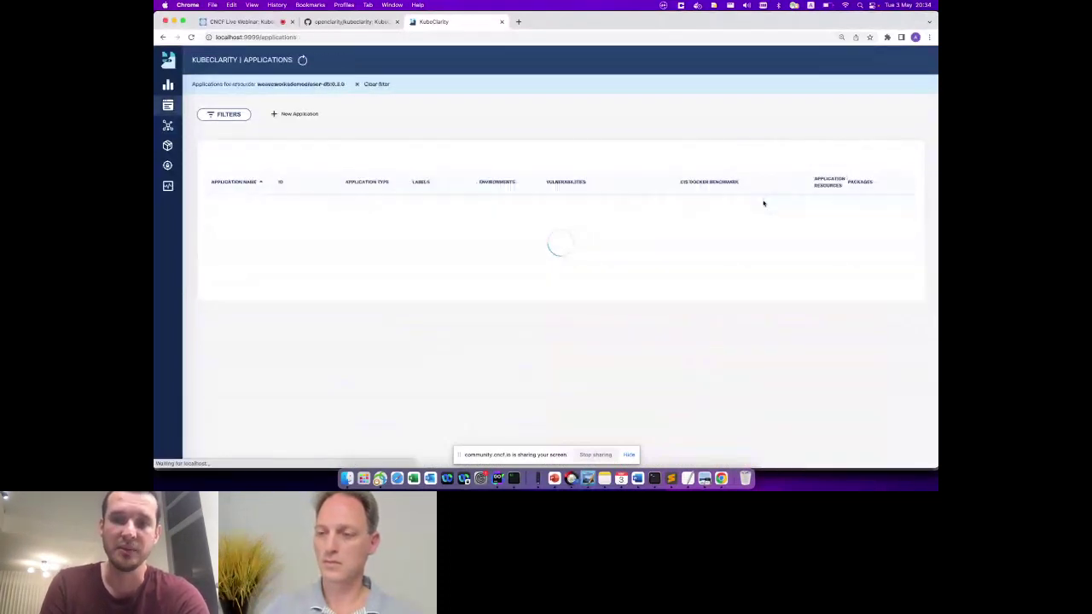
click(815, 213)
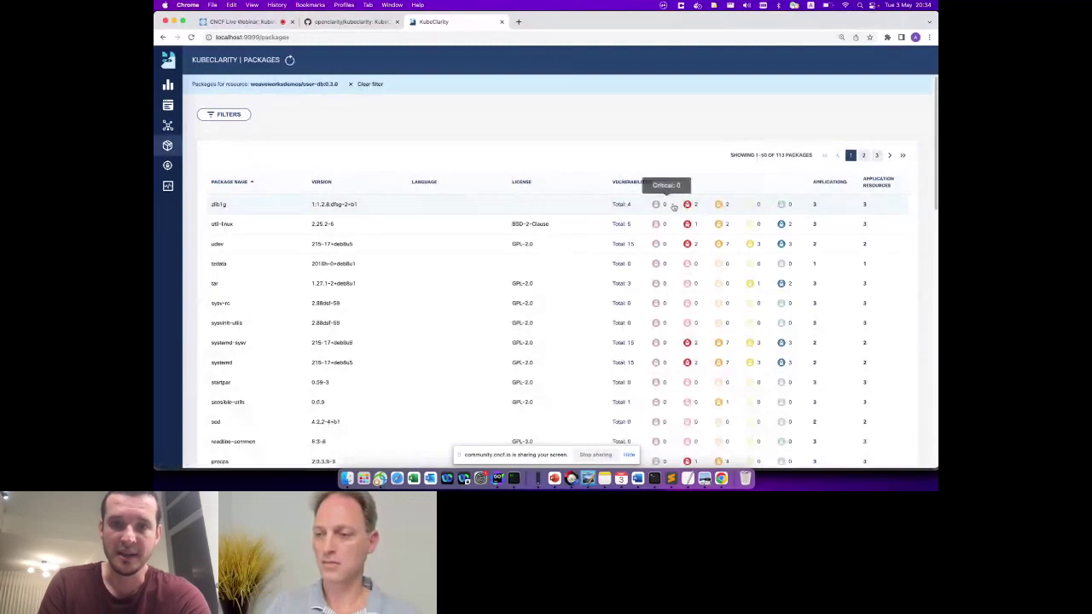
- List the vulnerabilities of zlib1g 1:1.2.8.dfsg-2+b1 and open the application resources affected by CVE-2016-9843
click(706, 207)
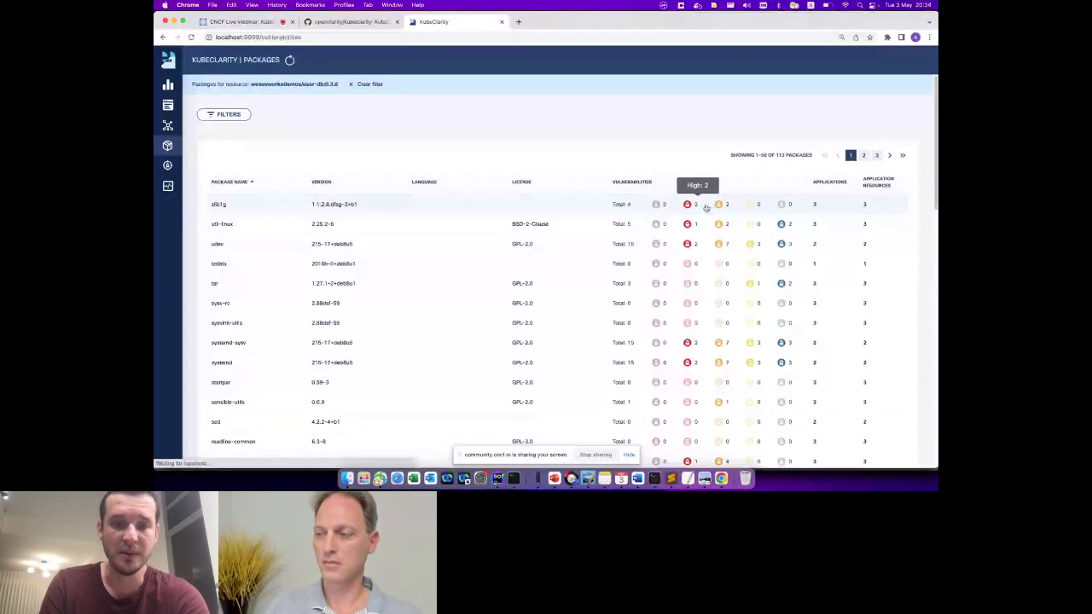
click(706, 208)
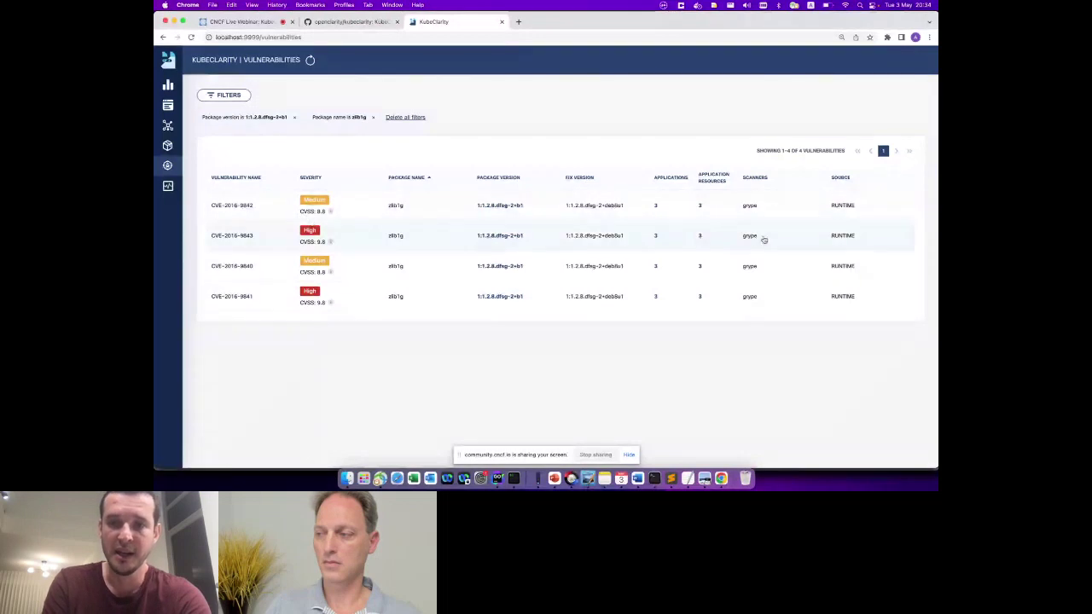
click(699, 237)
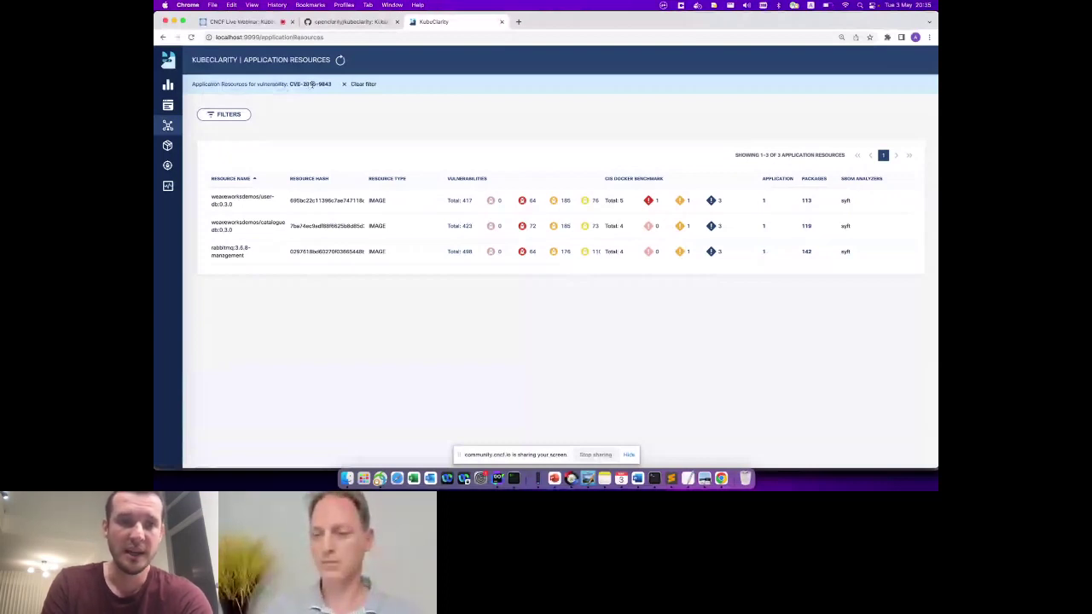
- Inspect the details of the zlib1g 1:1.2.11.dfsg-2ubuntu1.3 and zlib 1.2.11-r0 packages, including the application resources of zlib
click(168, 146)
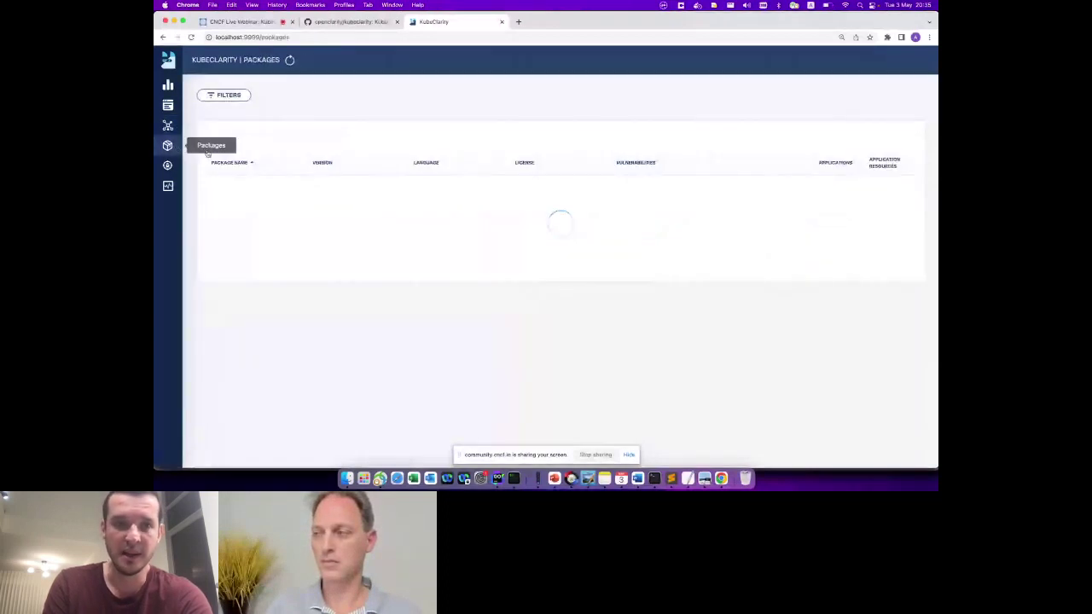
click(862, 183)
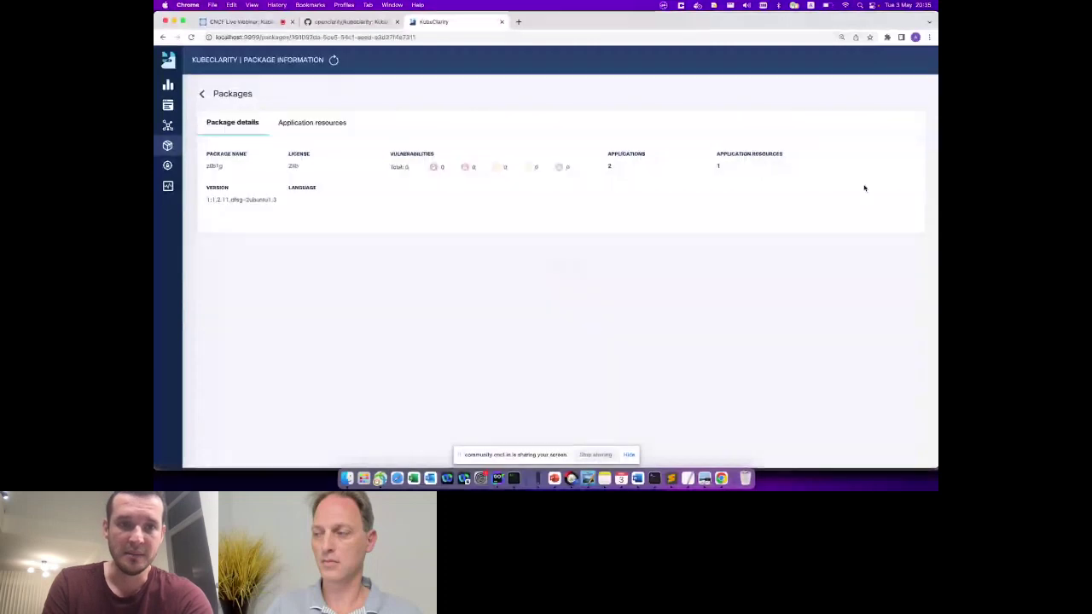
click(215, 96)
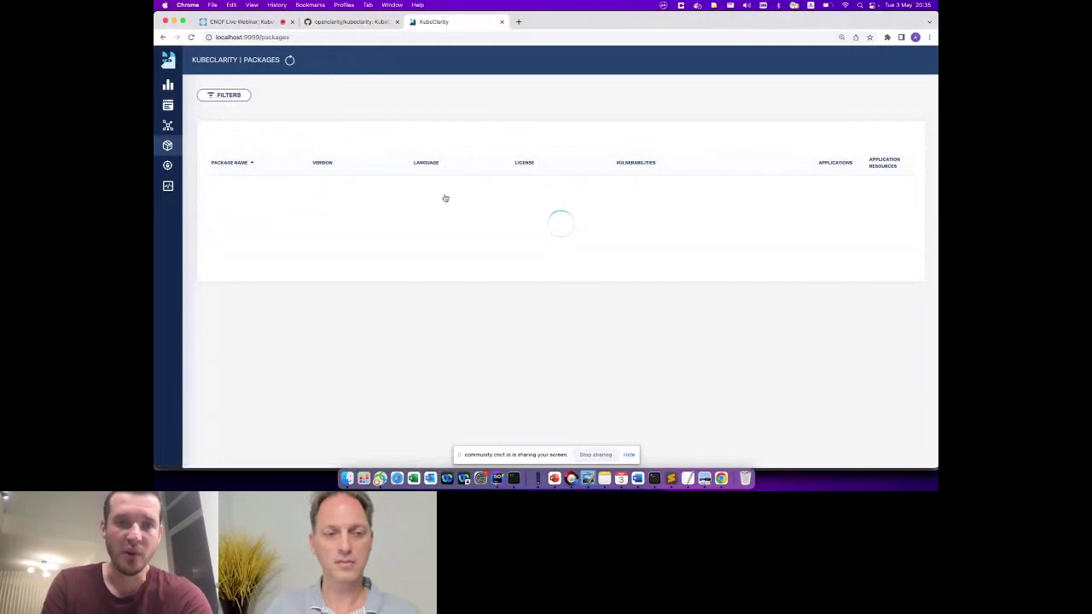
click(332, 123)
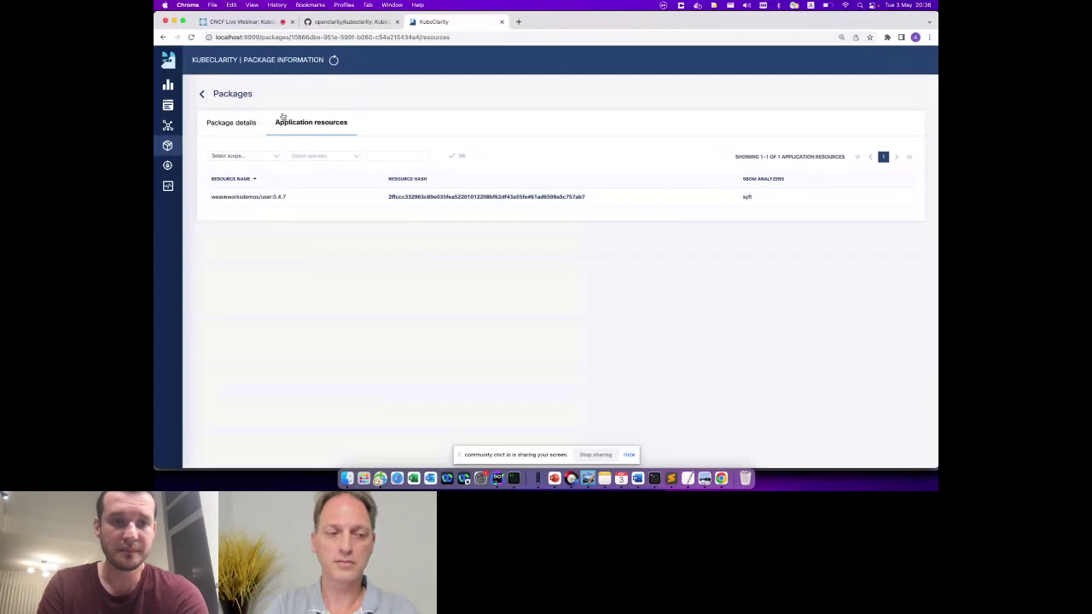
click(232, 122)
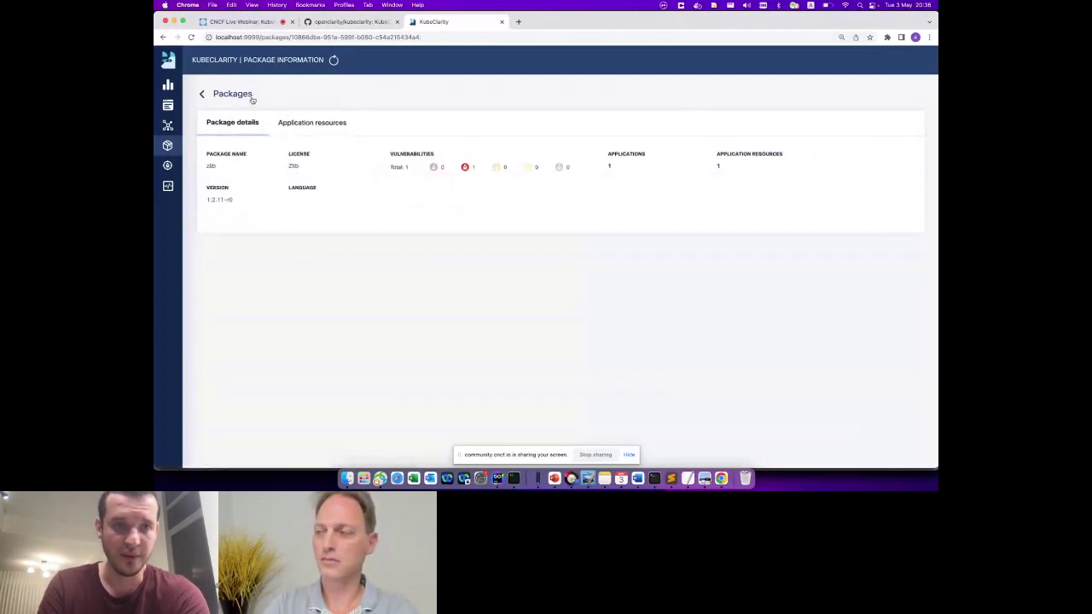
- Trace CVE-2016-9842 from the vulnerabilities list to the application using weaveworksdemos/user-db:0.3.0, and return to the full packages list
click(168, 166)
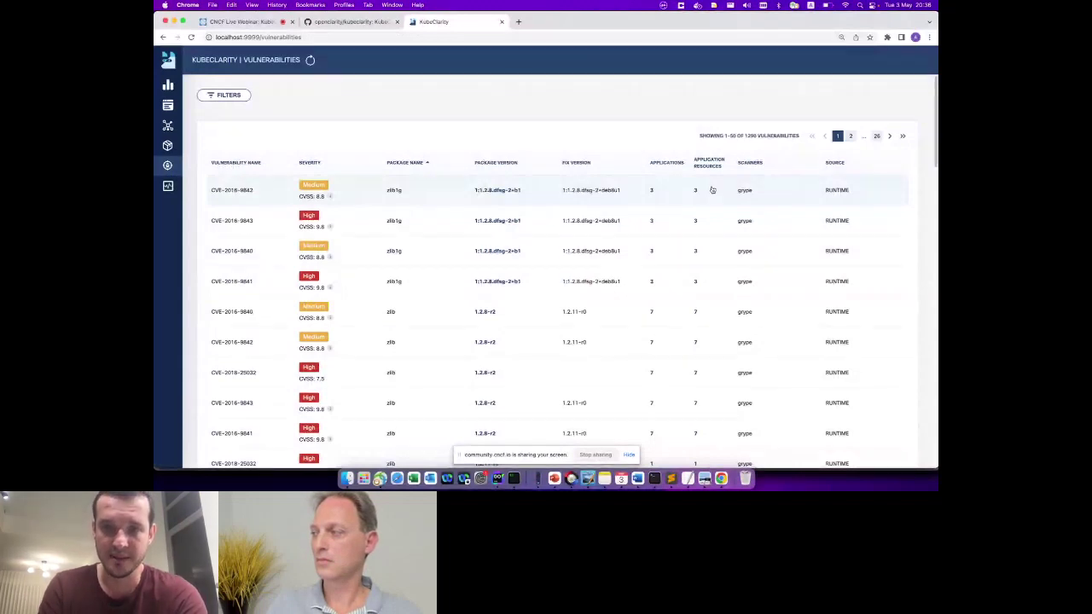
click(696, 192)
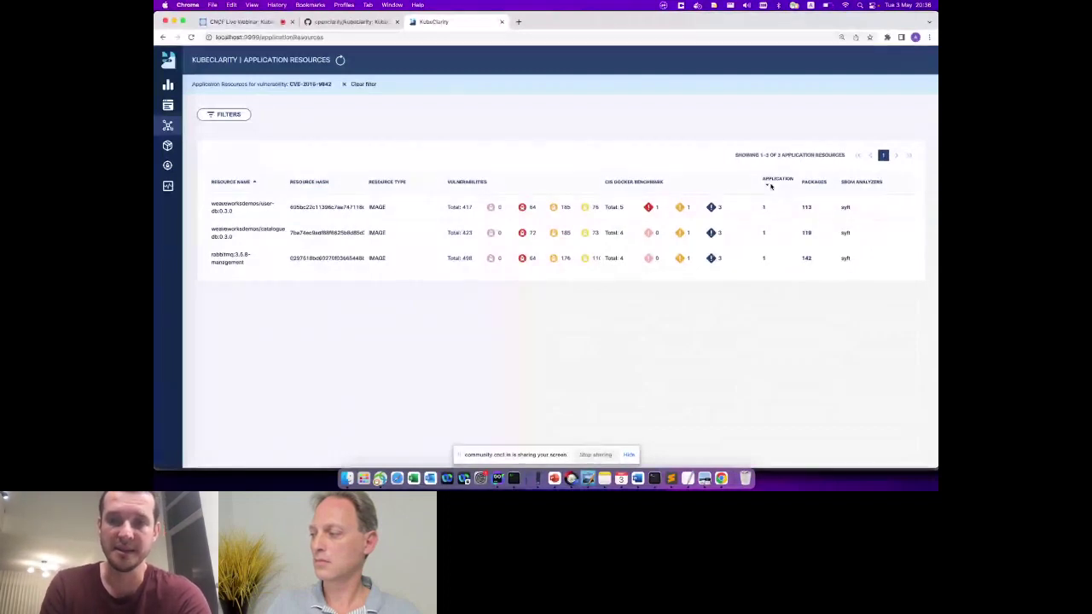
click(764, 206)
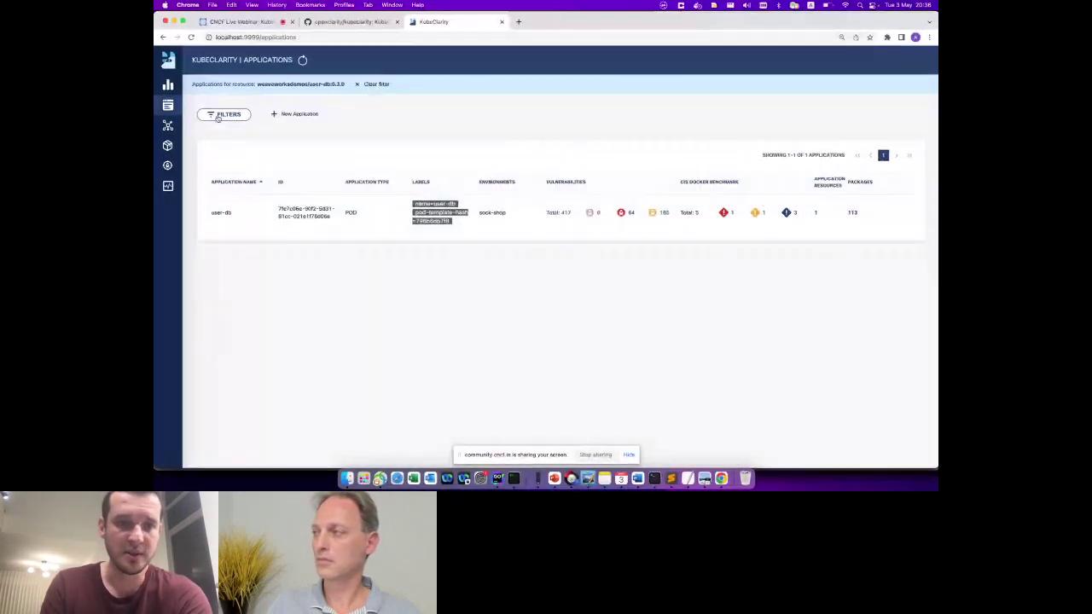
click(168, 145)
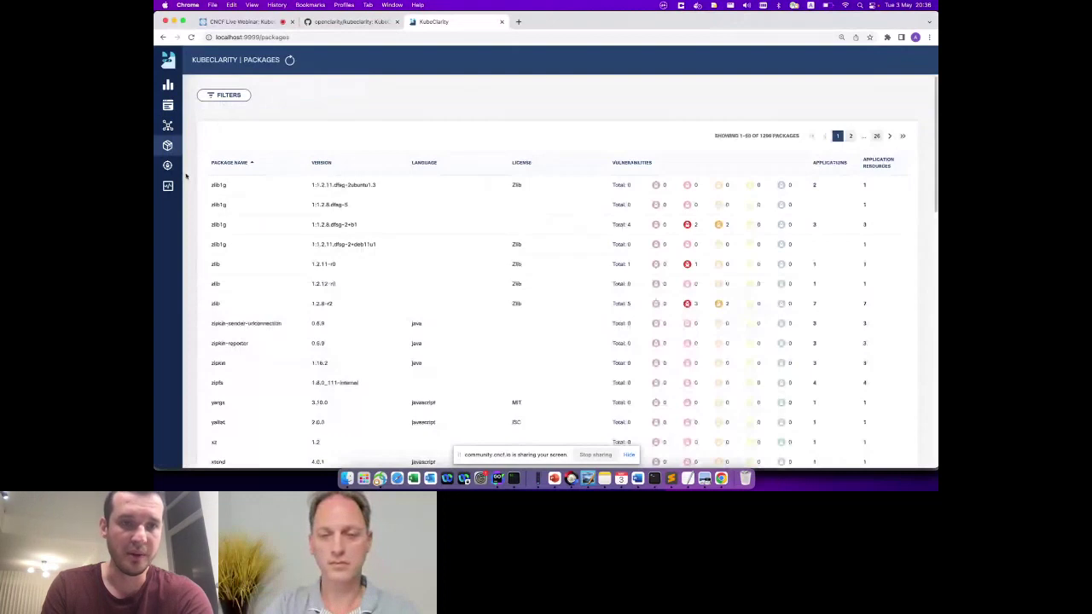
- Open the runtime scan page and save the CIS Docker Benchmark setting in the on-demand scan options
click(168, 186)
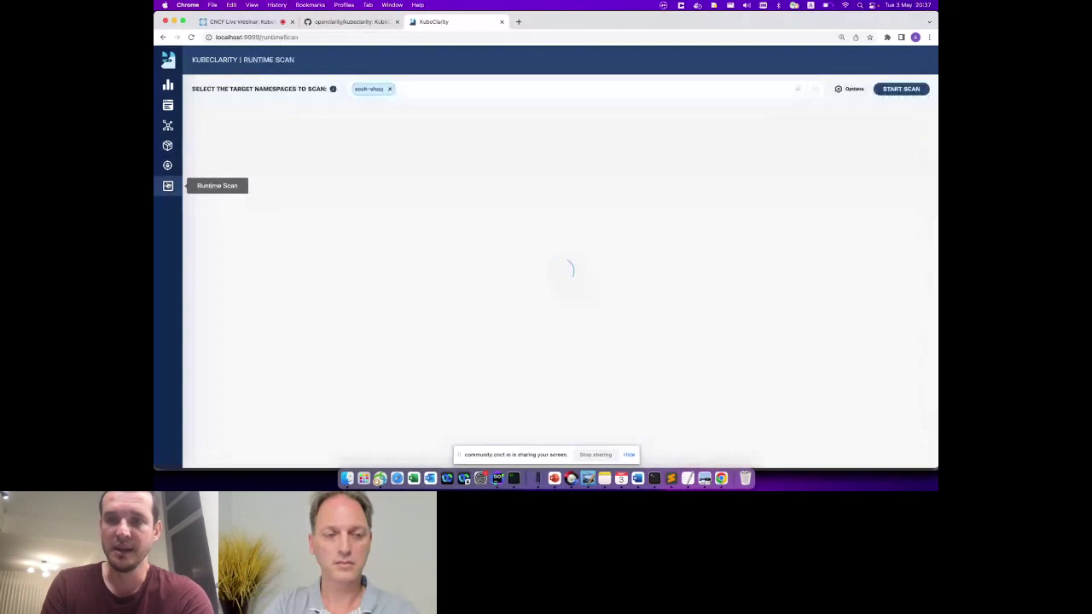
click(843, 89)
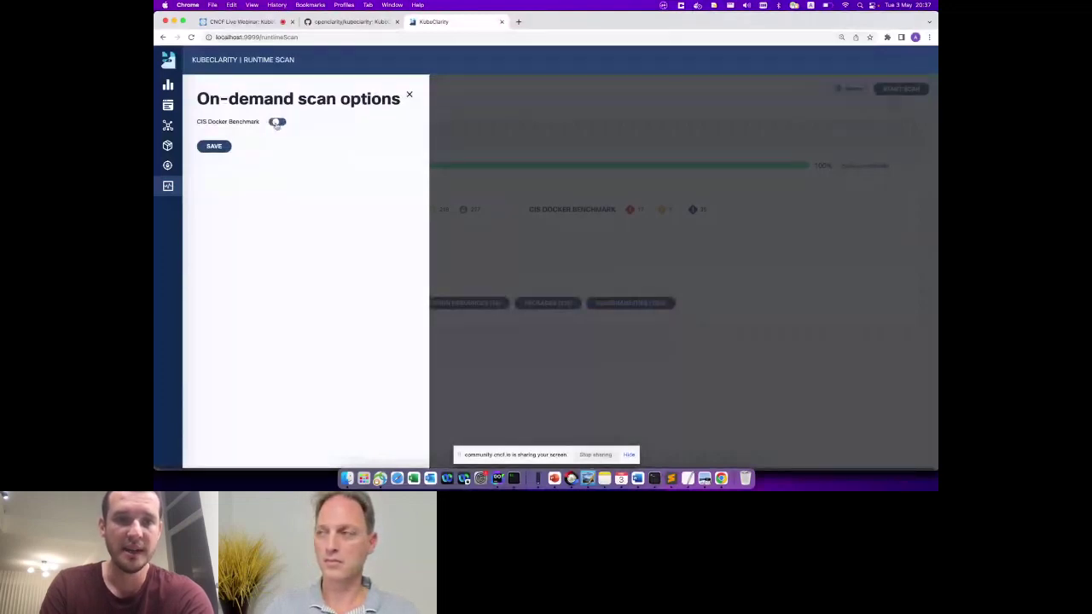
click(215, 145)
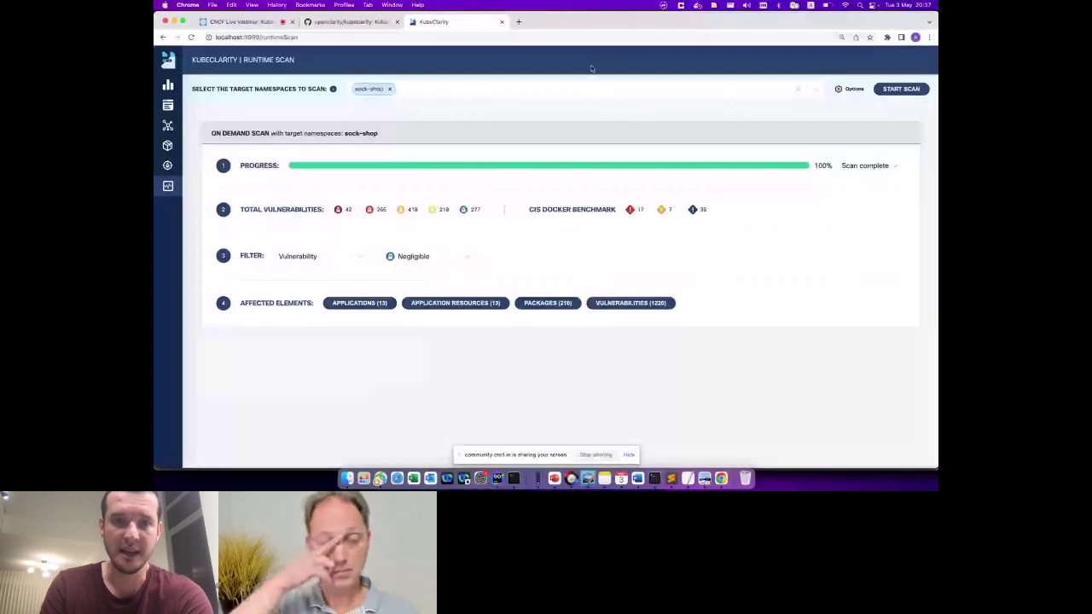
- Review the available target namespaces, keep sock-shop as the only target and start the on-demand scan
click(546, 89)
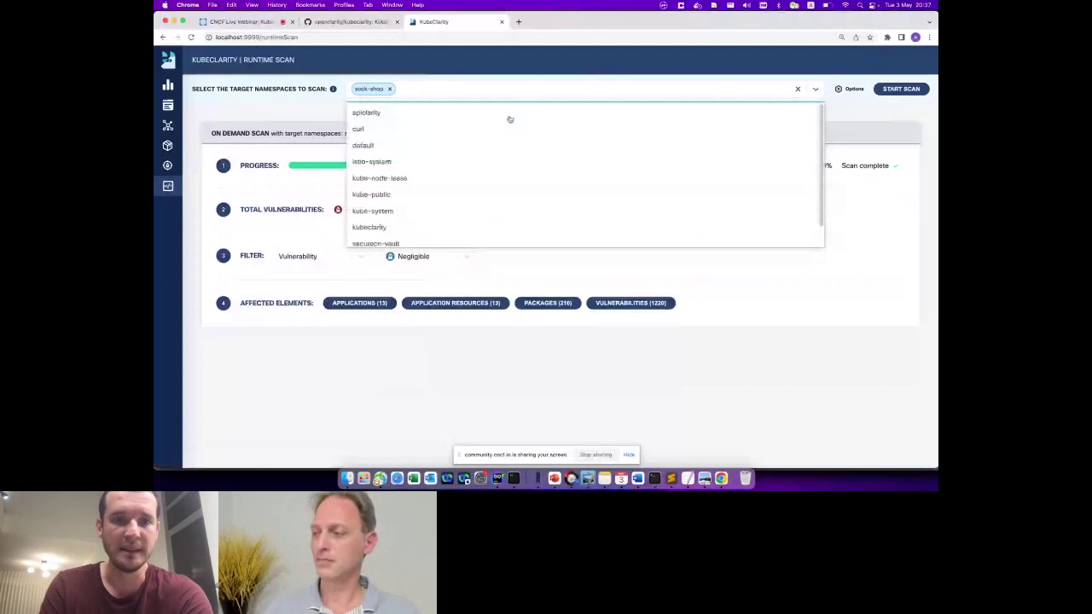
scroll(503, 124, down, 2)
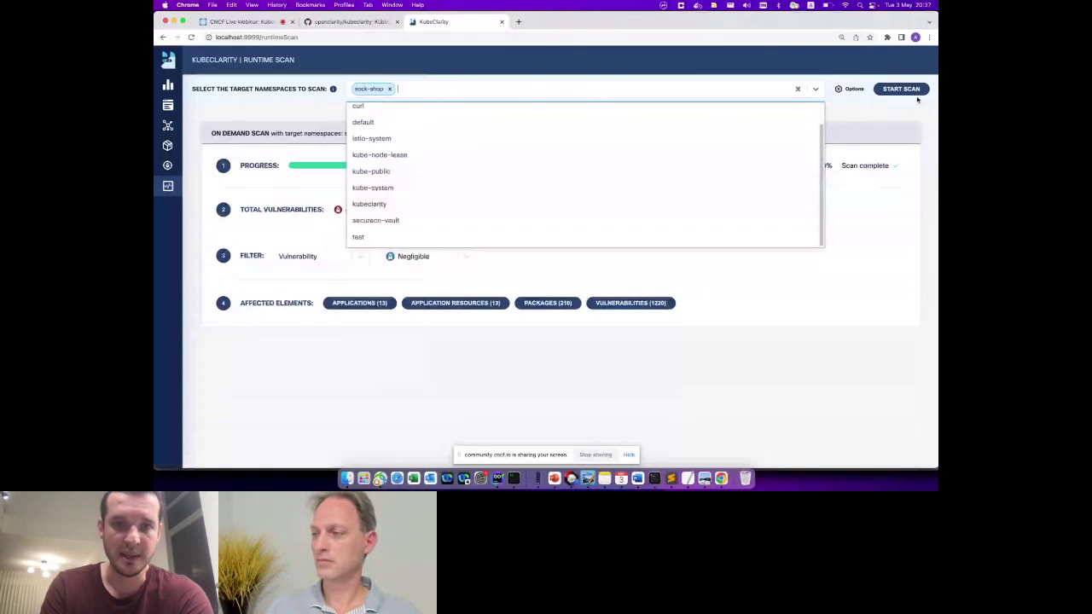
click(443, 93)
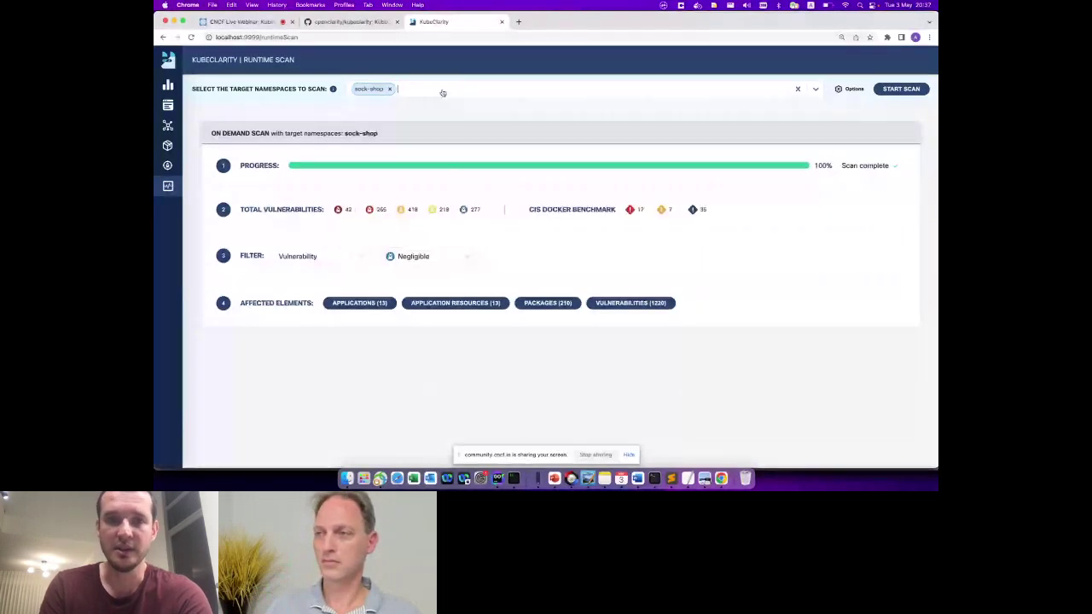
click(896, 89)
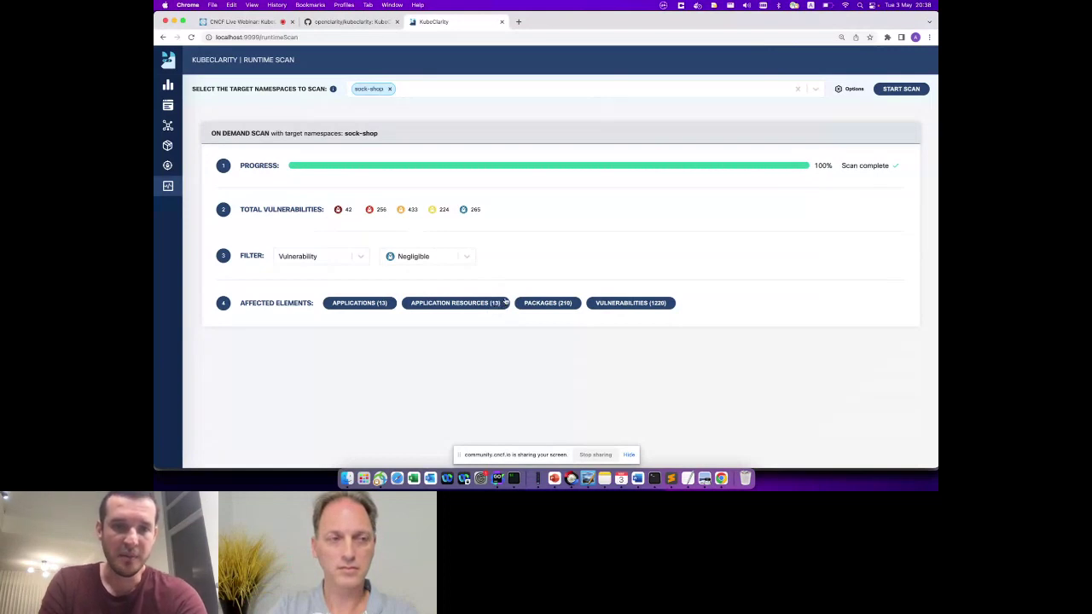
- Filter the scan's affected elements by Critical vulnerability severity
click(435, 256)
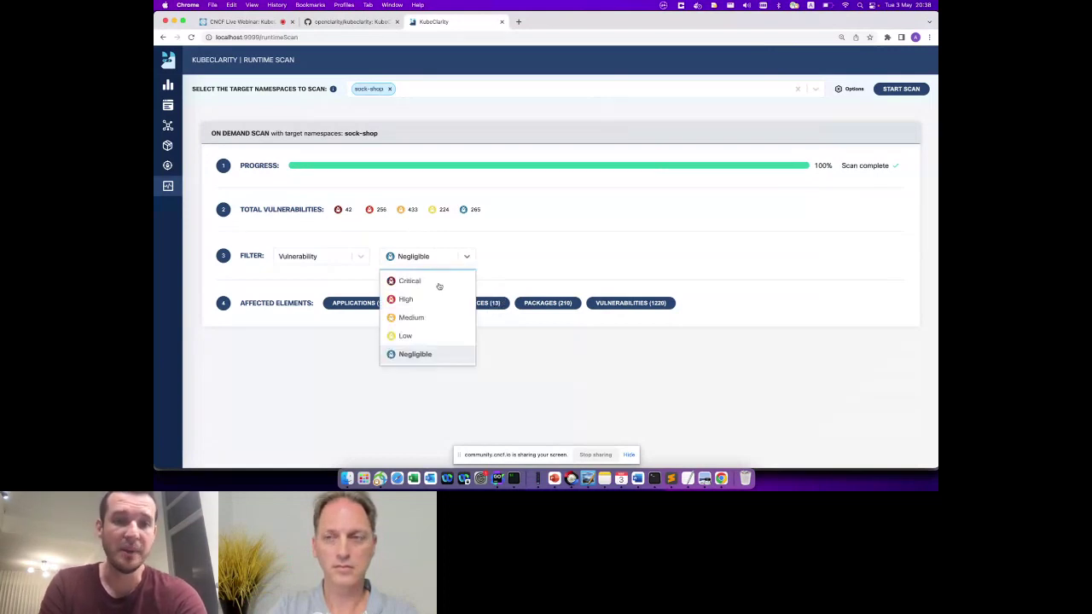
click(438, 283)
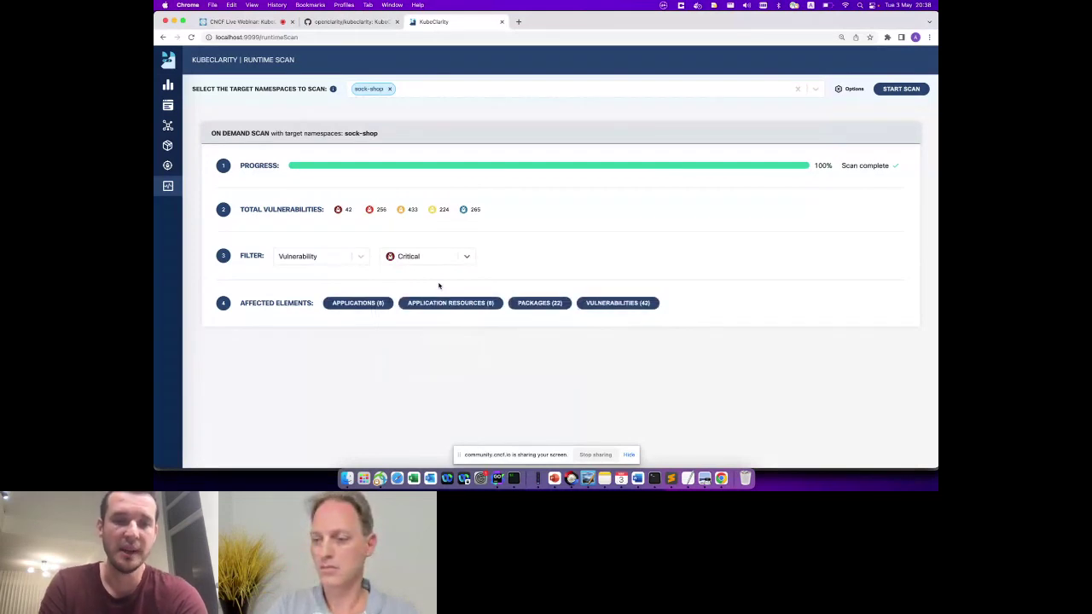
- Review the scan's critical vulnerabilities, its packages and applications with Negligible or higher severity, and return to the runtime scan page
click(647, 305)
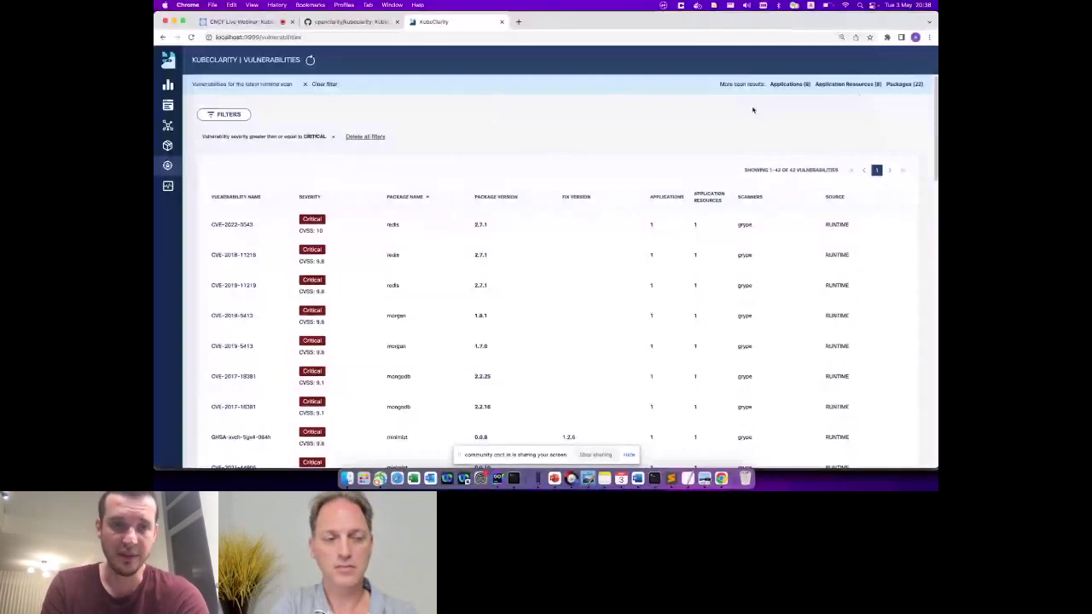
click(161, 188)
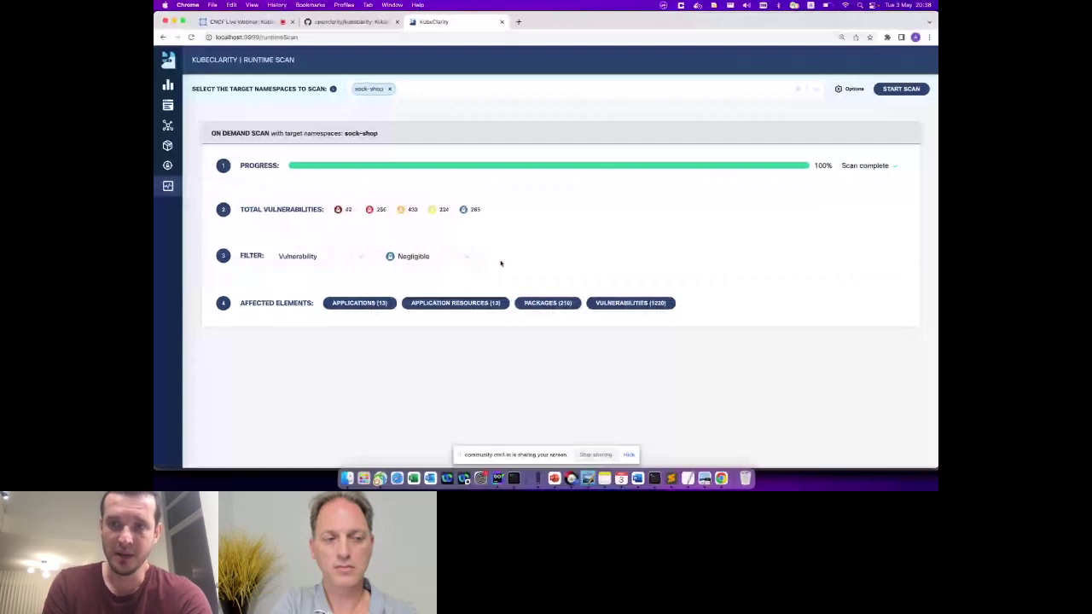
click(548, 303)
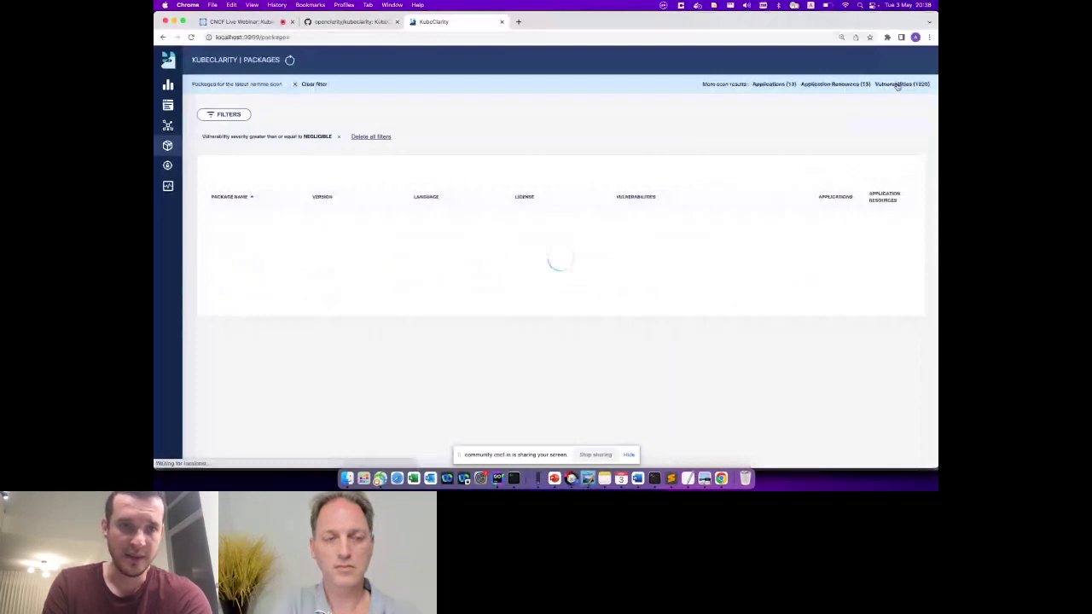
click(773, 83)
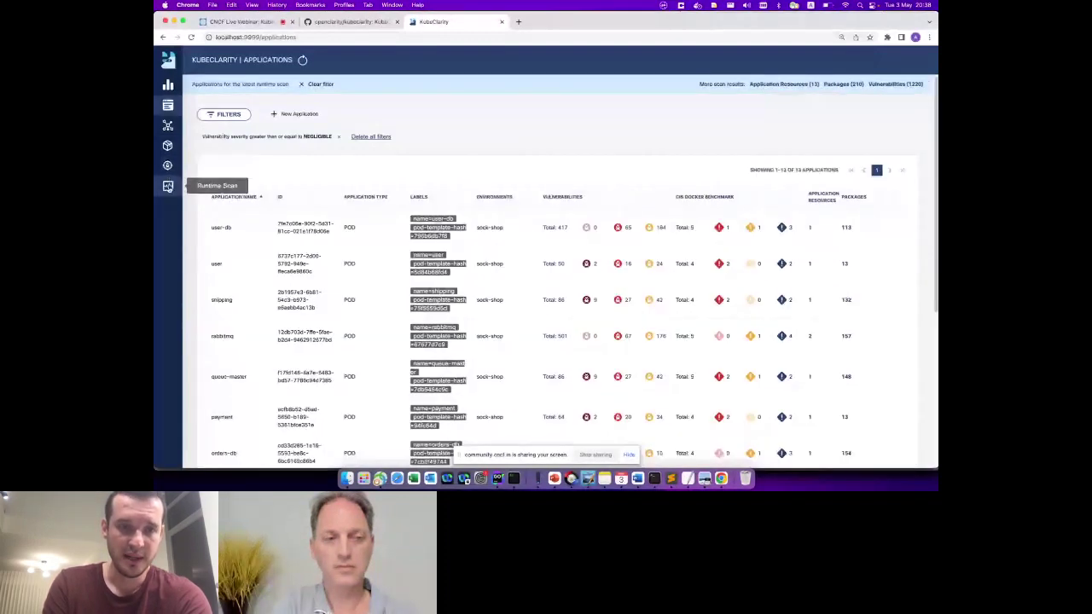
click(169, 186)
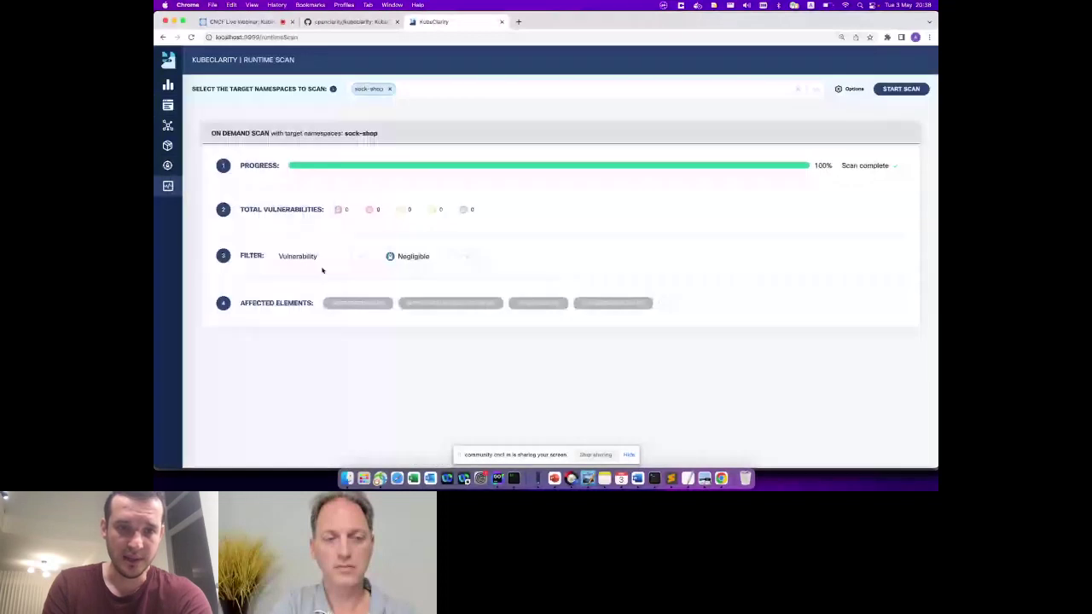
- Filter the scan's affected elements by Critical severity, open the matching vulnerabilities and delete all filters from that list
click(418, 259)
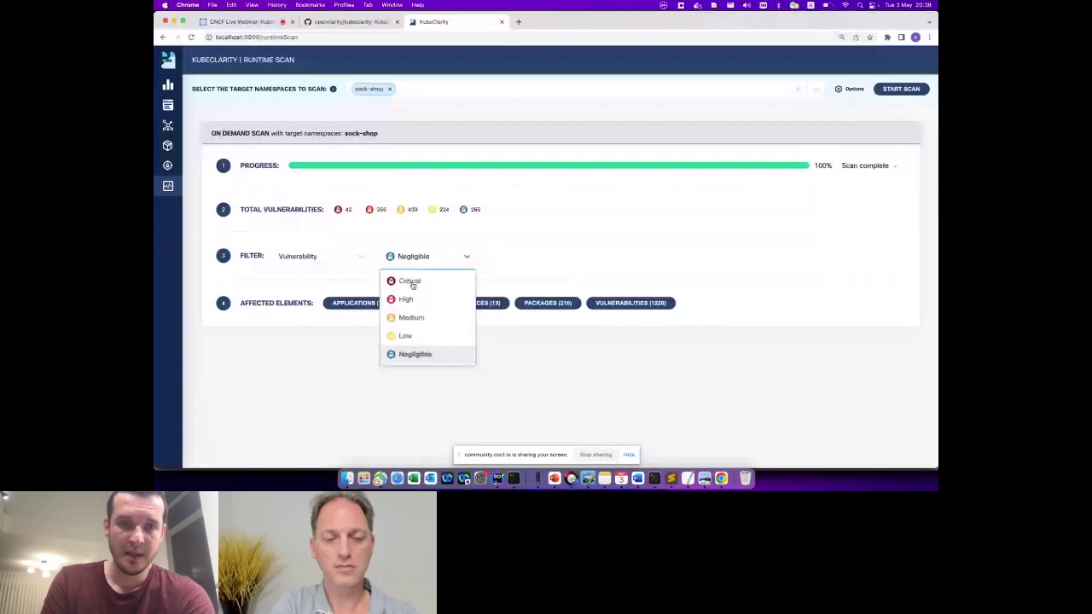
click(411, 282)
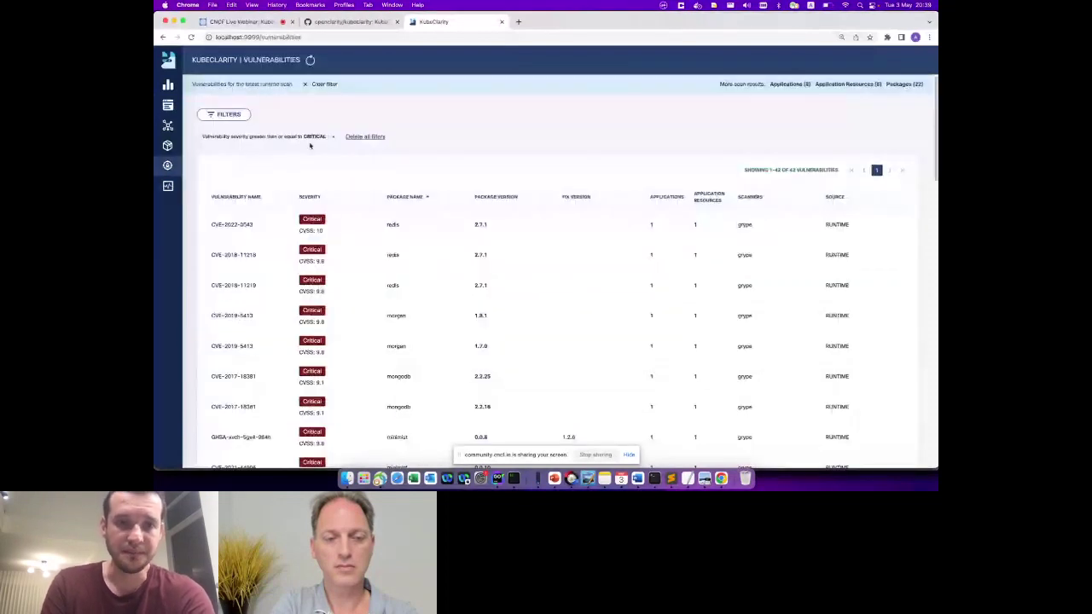
click(366, 138)
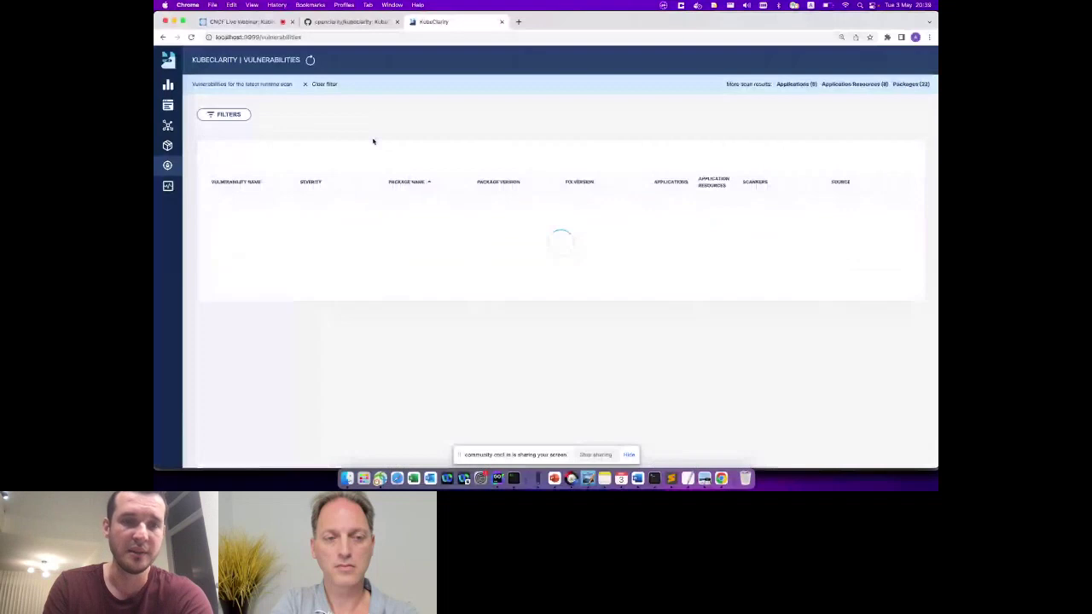
- Return to the runtime scan, enable CIS Docker Benchmark in the on-demand scan options and start a new scan of sock-shop
click(168, 185)
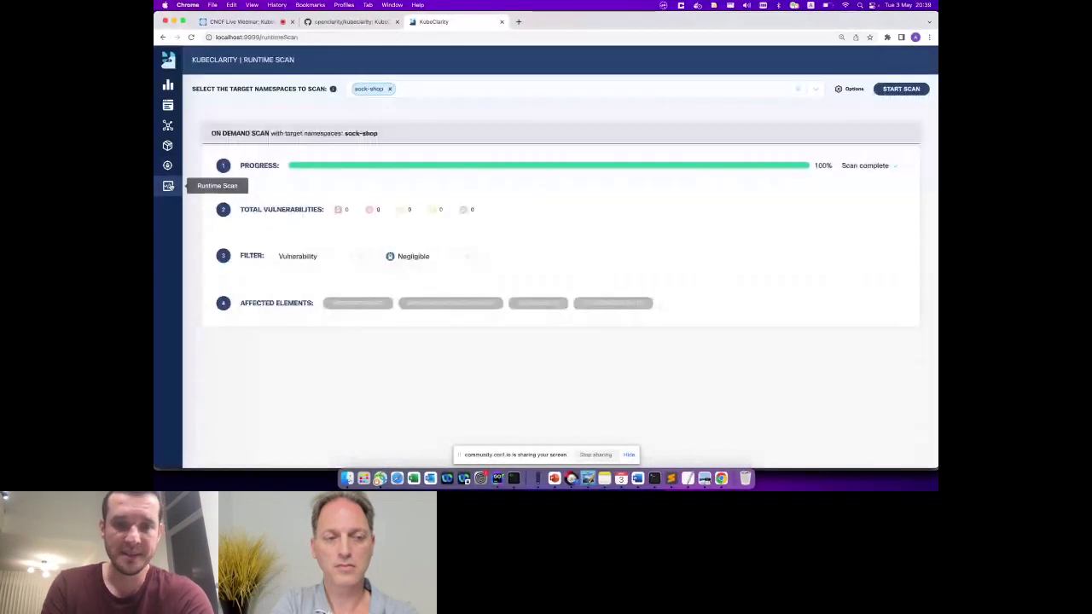
click(853, 89)
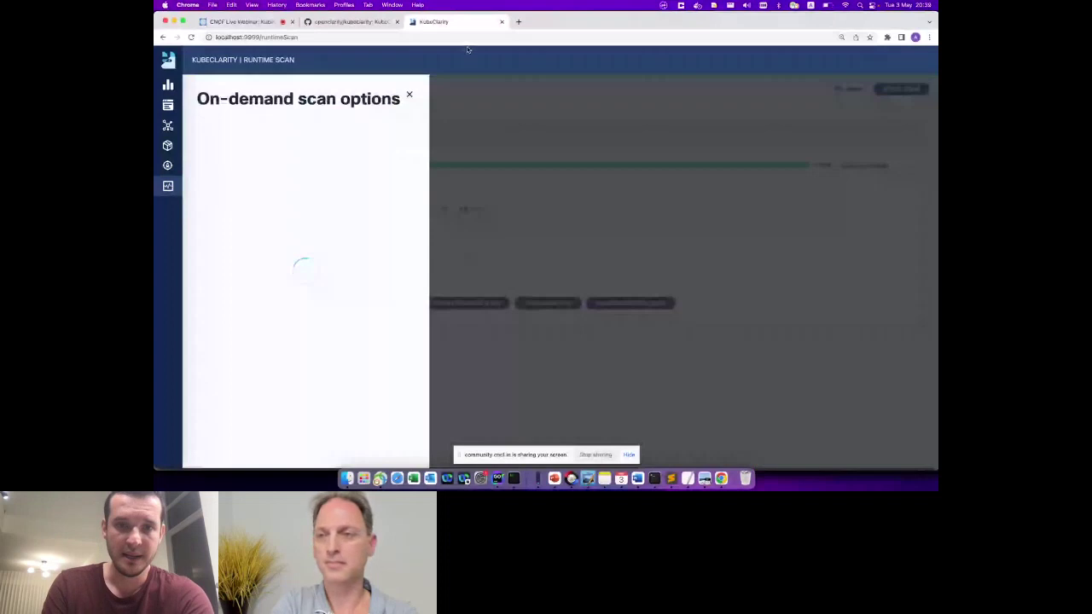
click(530, 220)
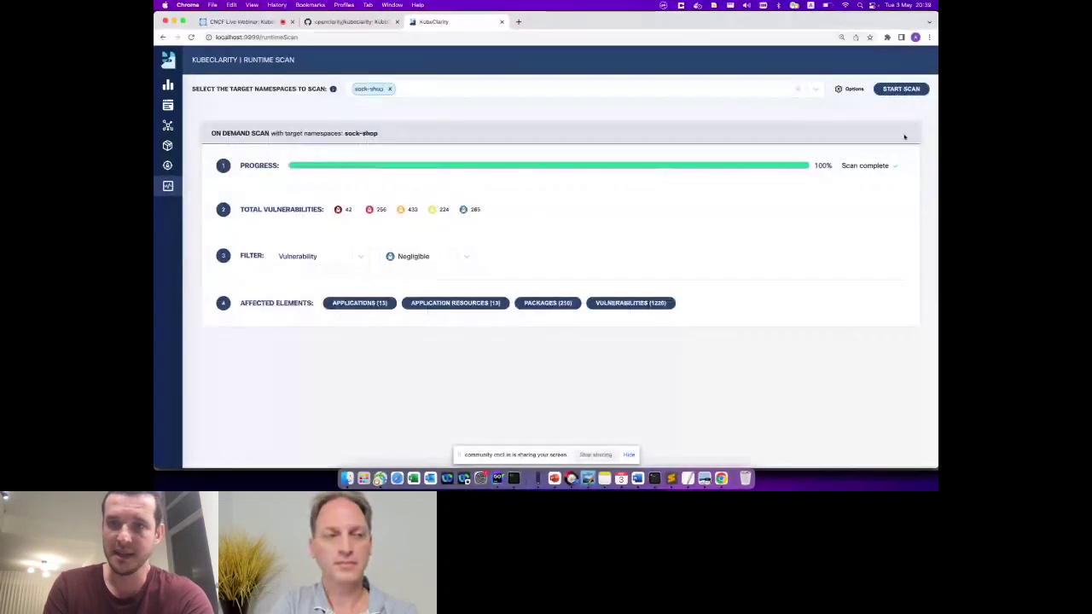
click(901, 89)
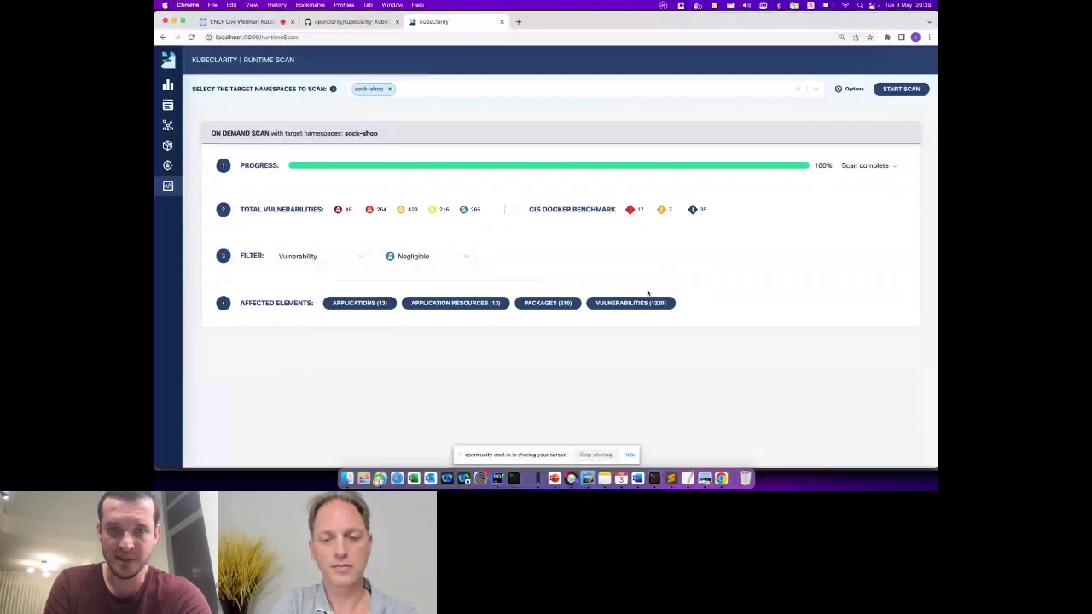
- Filter the scan's affected elements by CIS Docker Benchmark and open the affected application resources
click(336, 261)
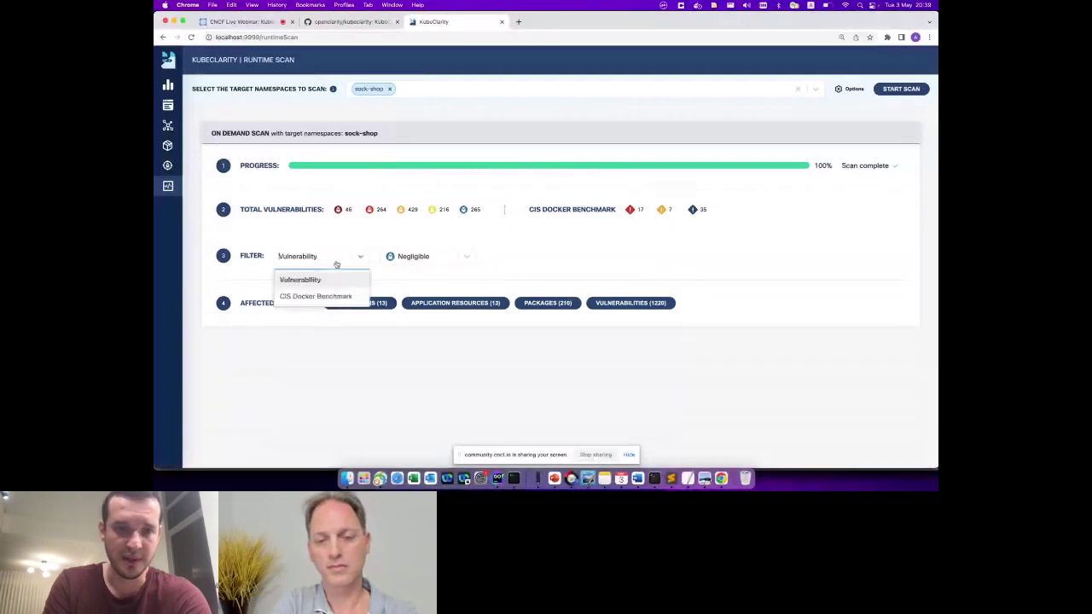
click(325, 296)
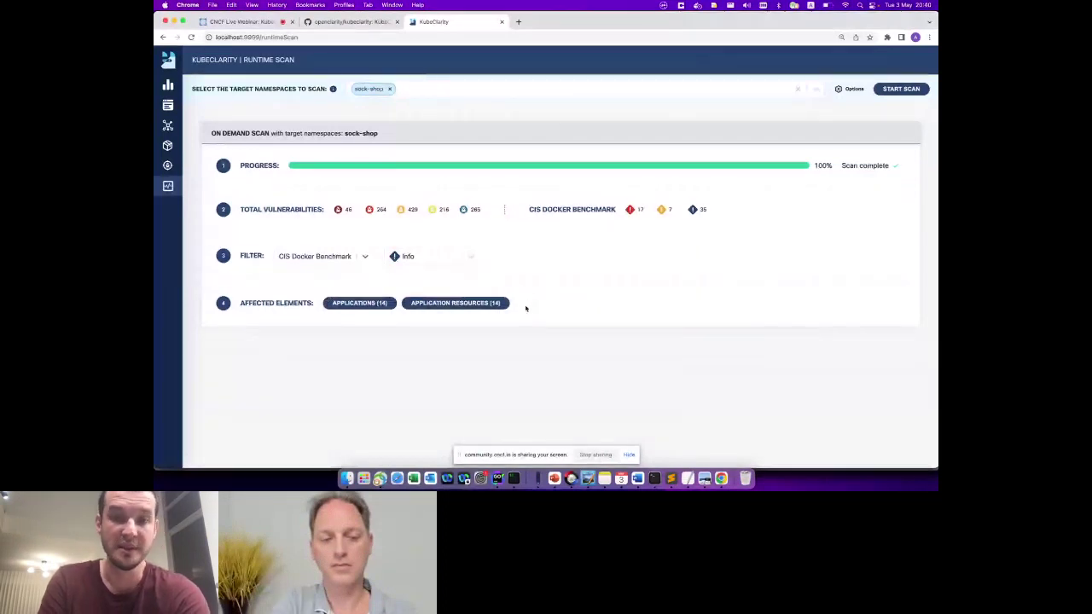
click(444, 304)
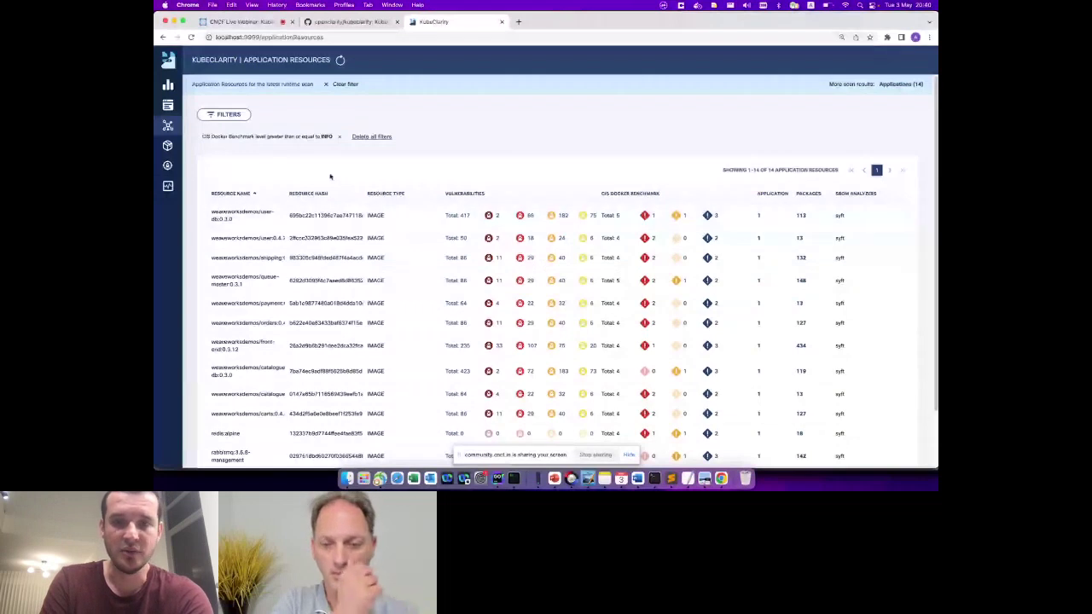
- Create a new application named demo-app with type Pod and the label app=demo
click(170, 104)
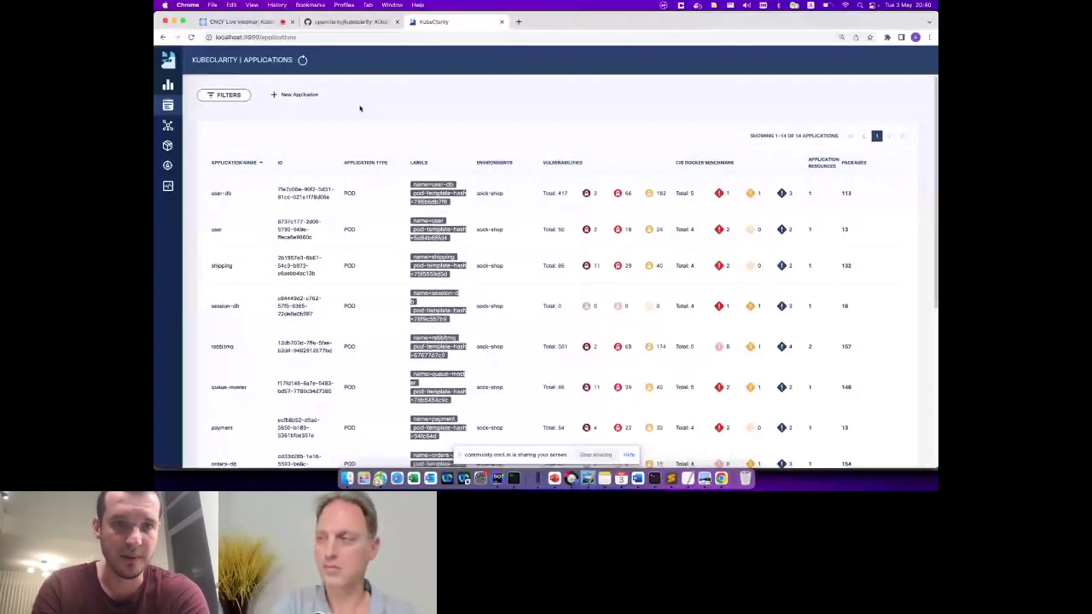
click(295, 95)
text(demo-app)
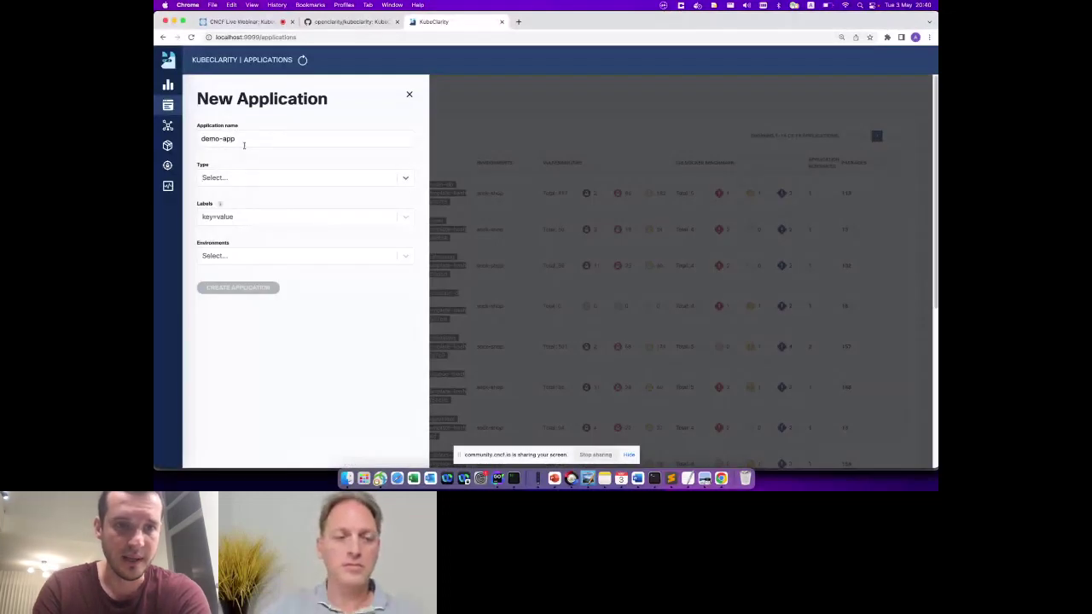
click(259, 178)
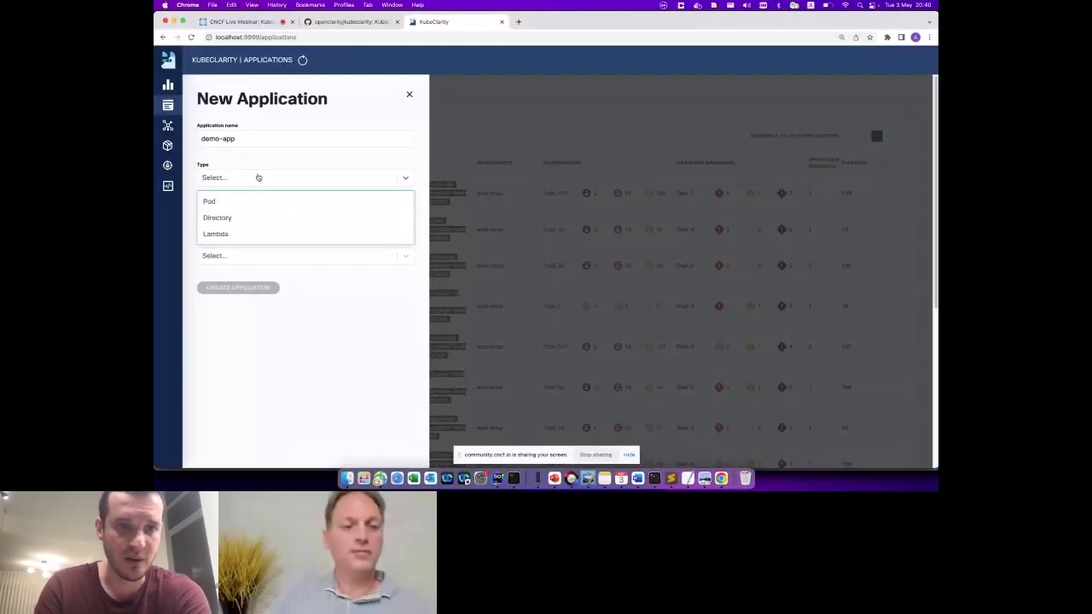
click(229, 202)
click(231, 217)
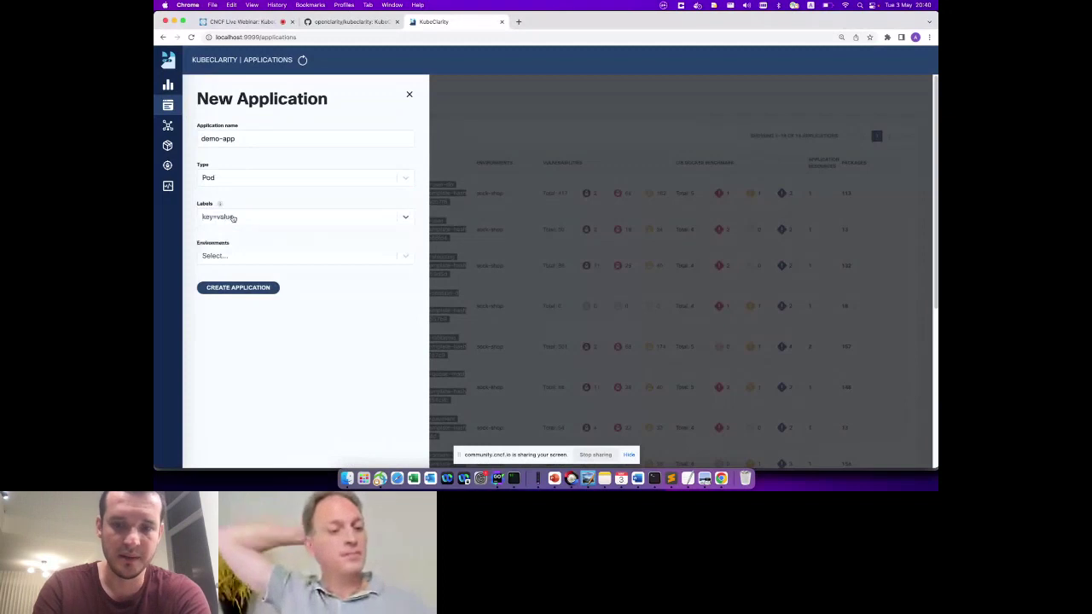
text(app=demo)
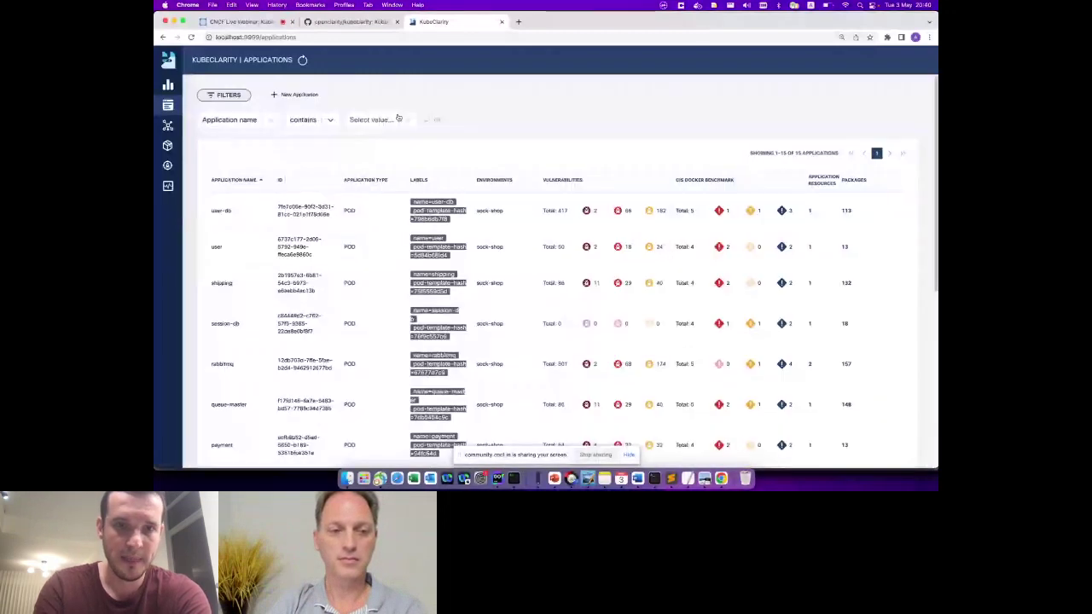
- Filter the applications by names containing "demo", open the demo-app details and copy its application ID
text(demo)
key(Return)
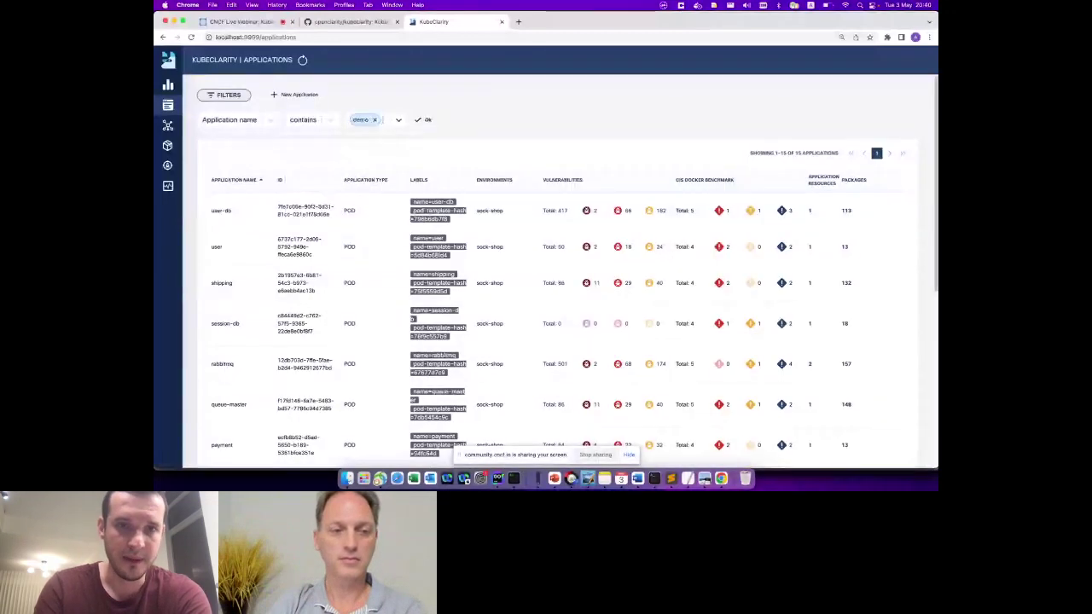
click(421, 119)
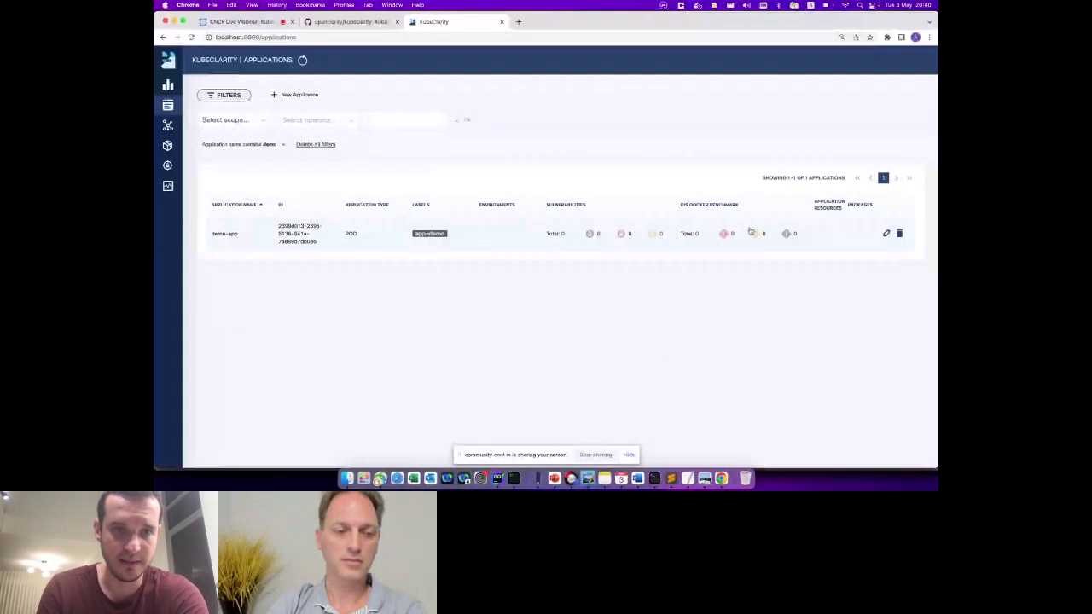
click(750, 230)
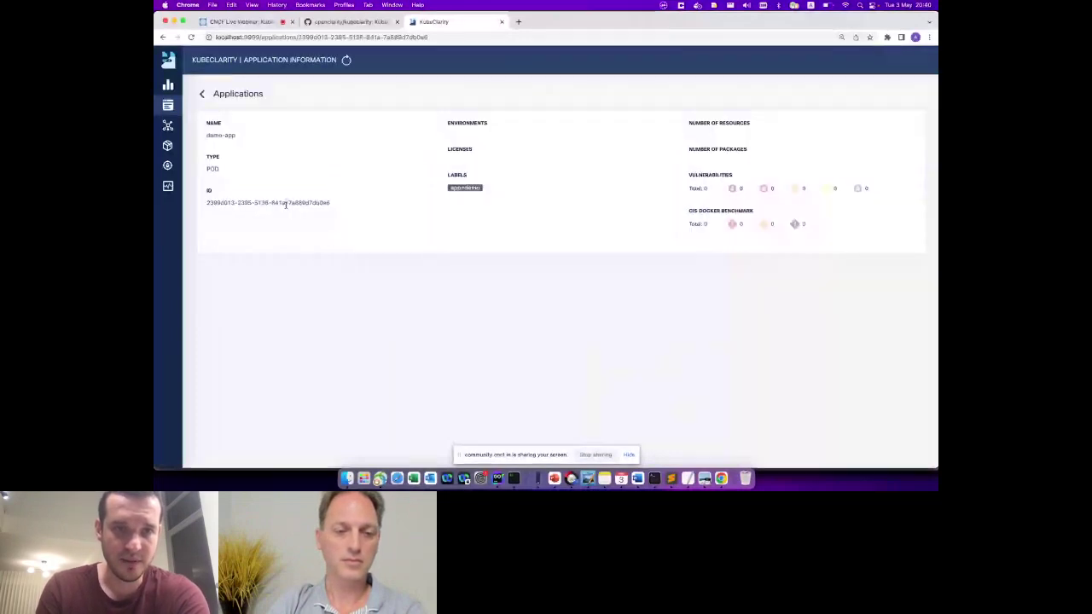
triple_click(320, 203)
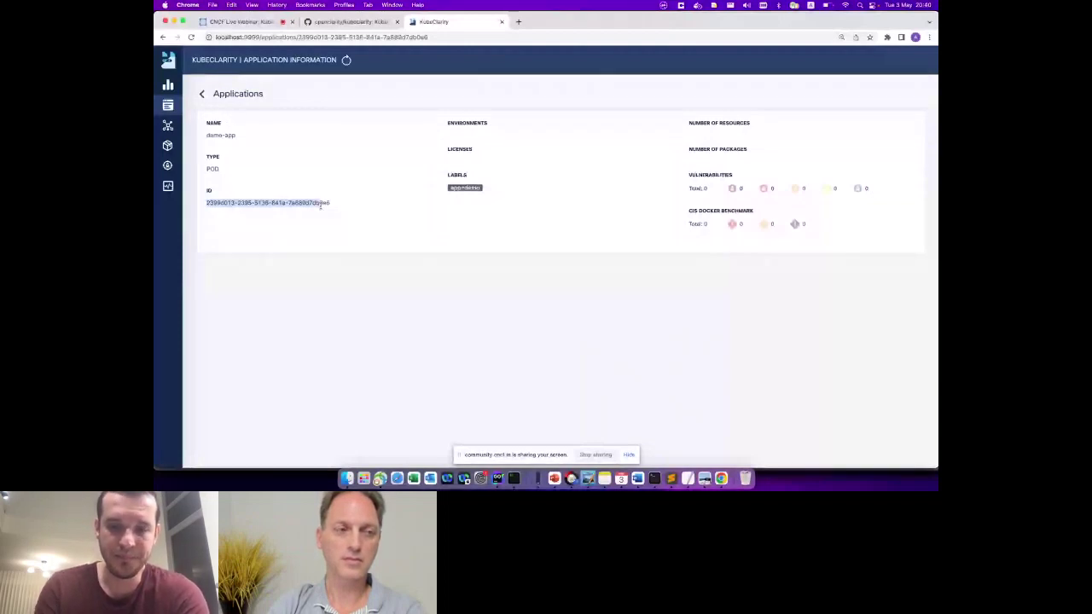
- Switch to Sublime Text and copy the Analyze command for nginx:latest that outputs demo-app.sbom
key(super+Tab)
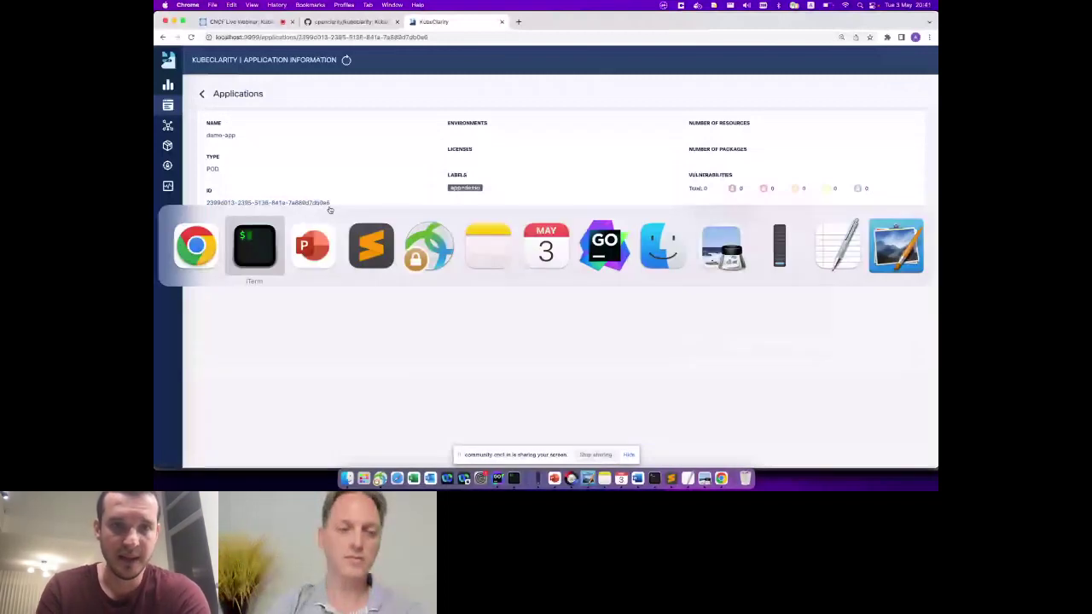
click(371, 246)
click(522, 66)
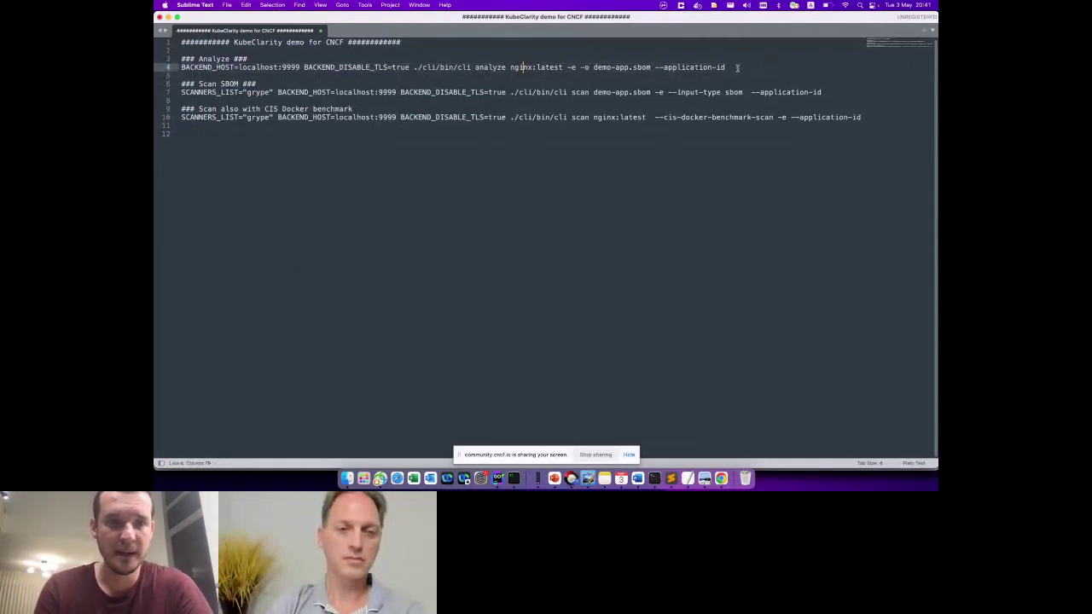
drag(737, 67, 174, 70)
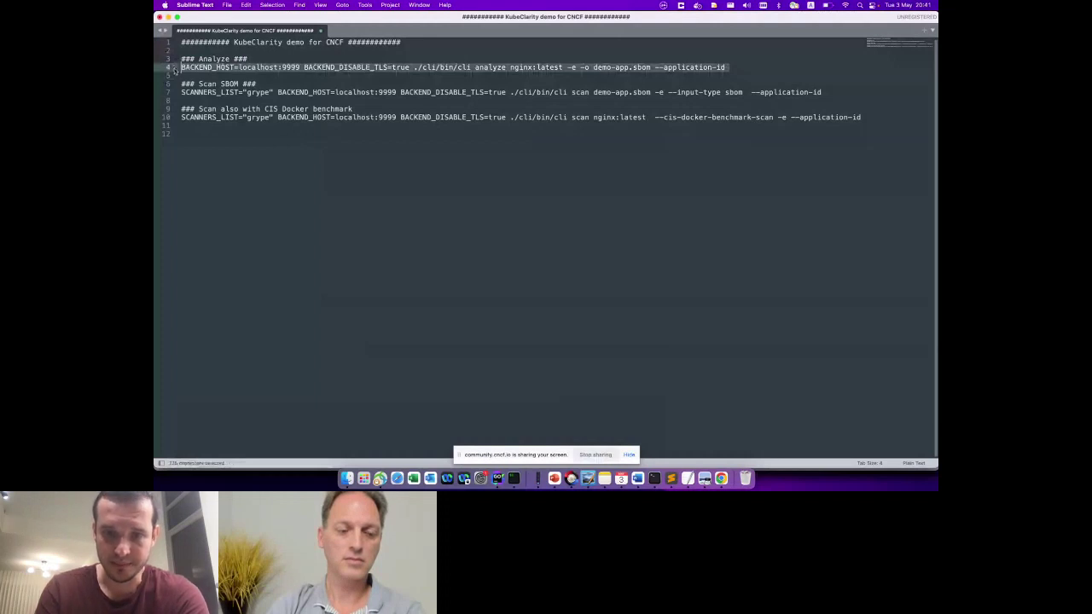
- Switch to iTerm and run the copied analyze command for nginx:latest, adding demo-app's ID from KubeClarity as the application ID
key(super+Tab)
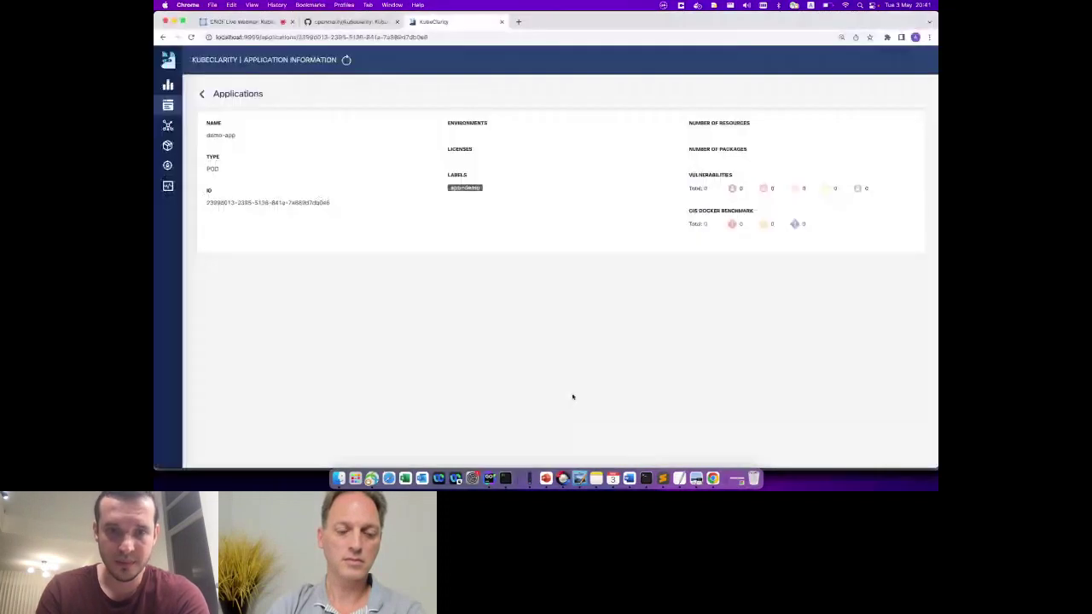
click(505, 476)
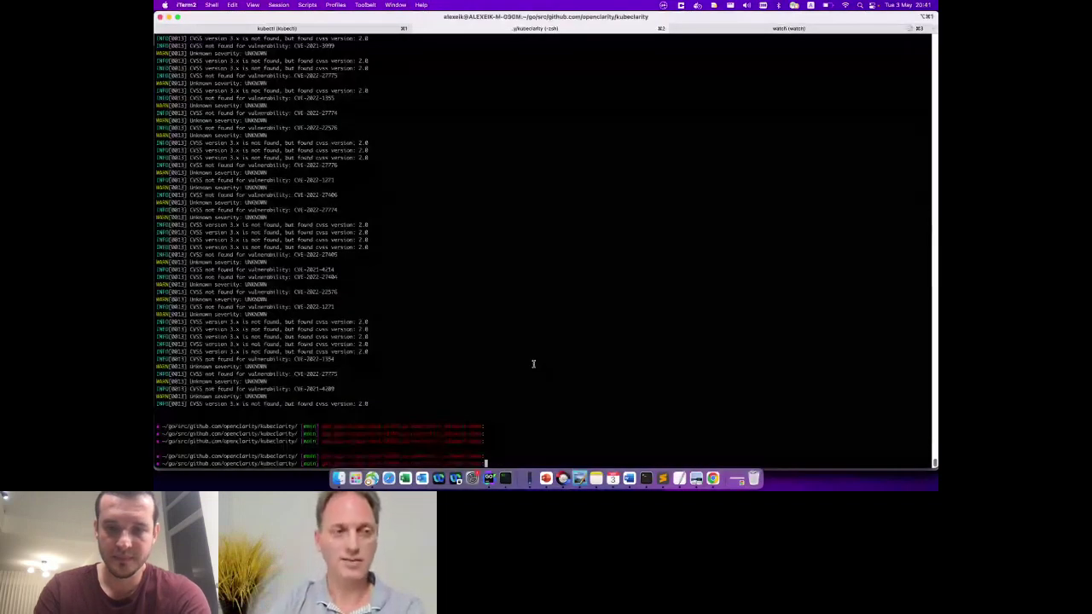
key(Up)
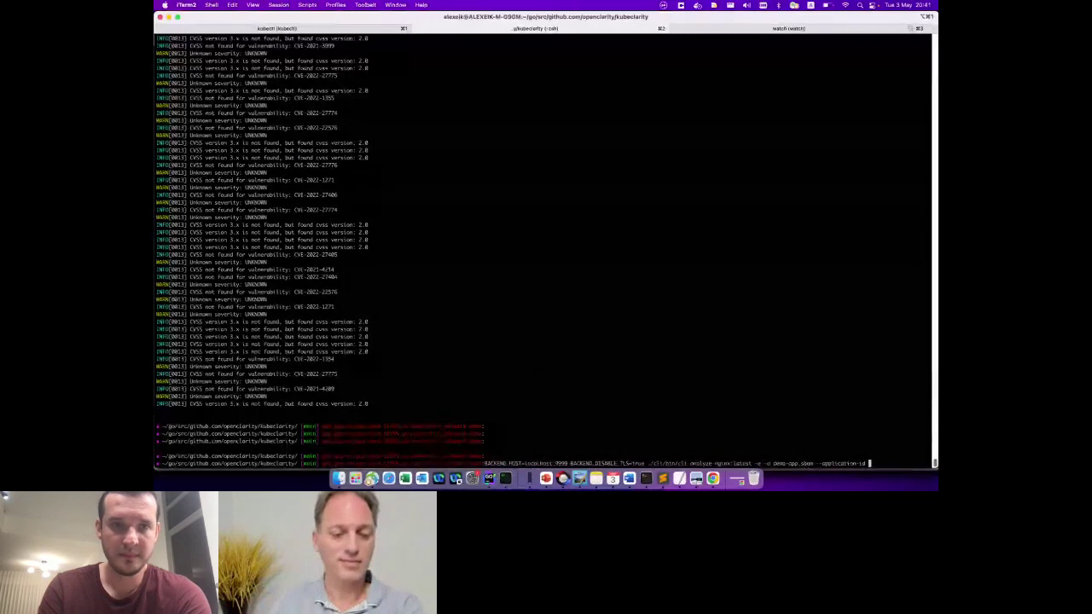
key(super+Tab)
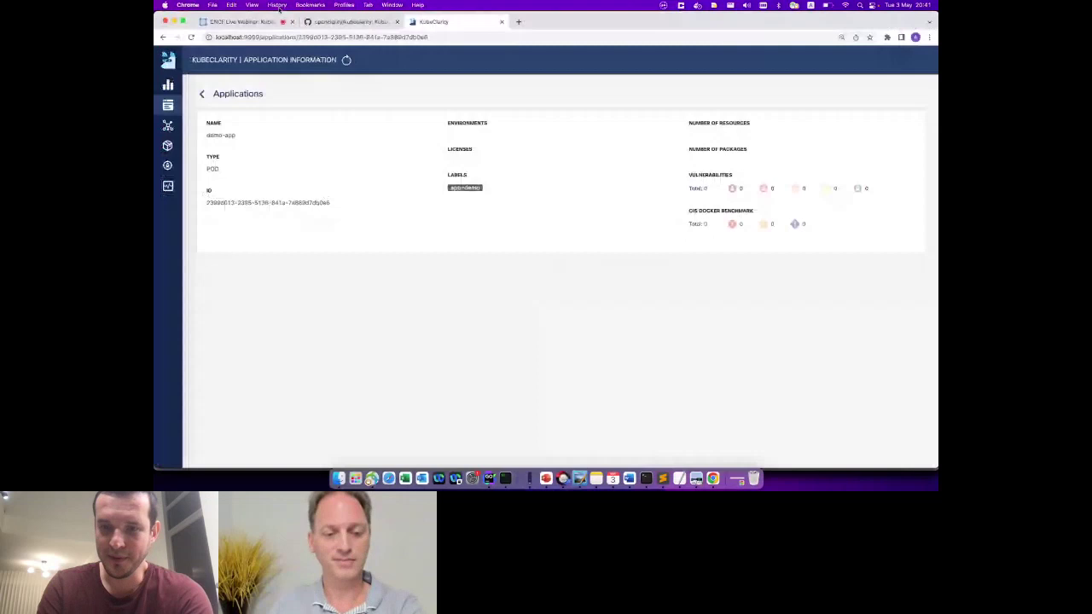
key(super+Tab)
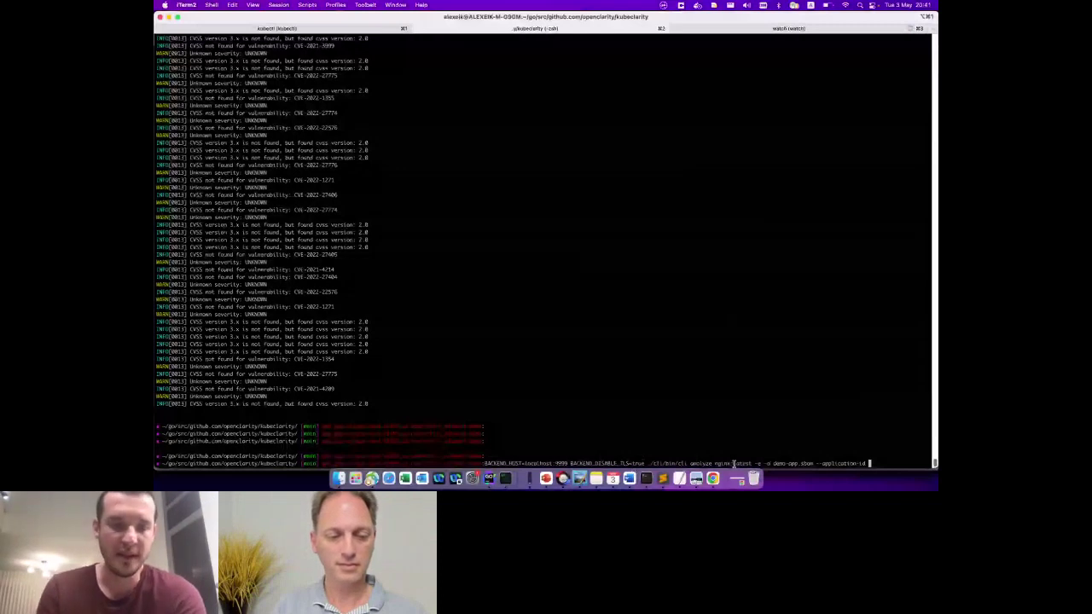
key(Return)
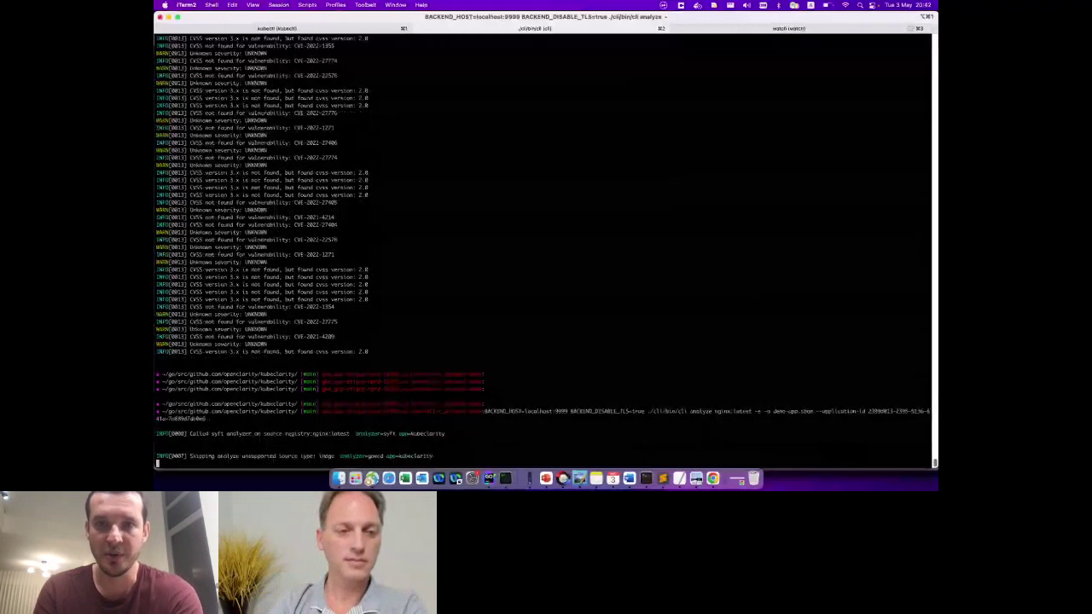
- Check the SBOM output file name in the Sublime Text notes and list the kubeclarity folder in iTerm with ls -lrt
key(super+Tab)
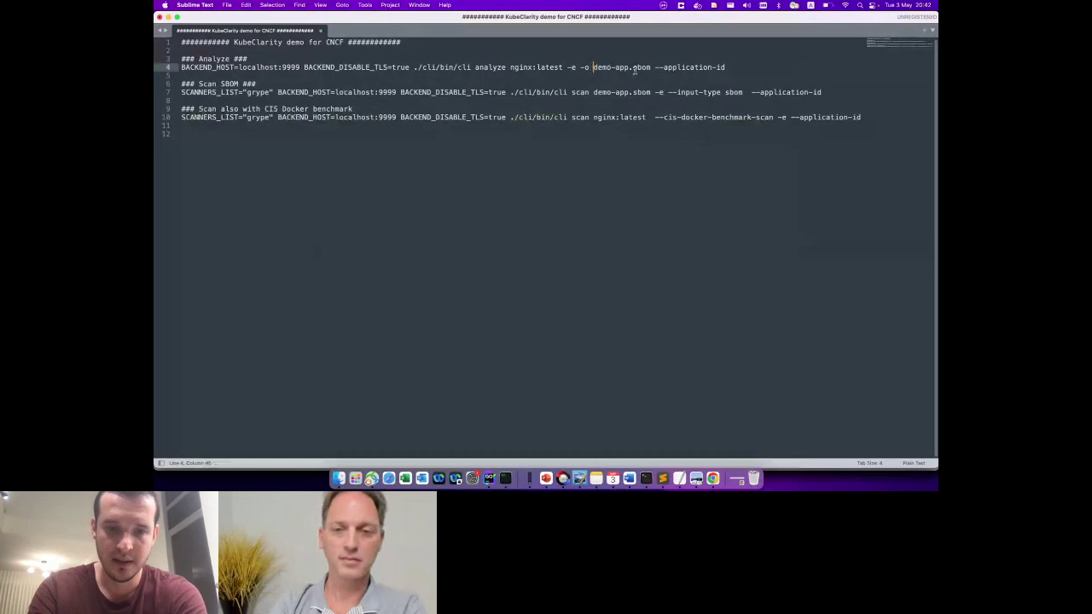
key(super+Tab)
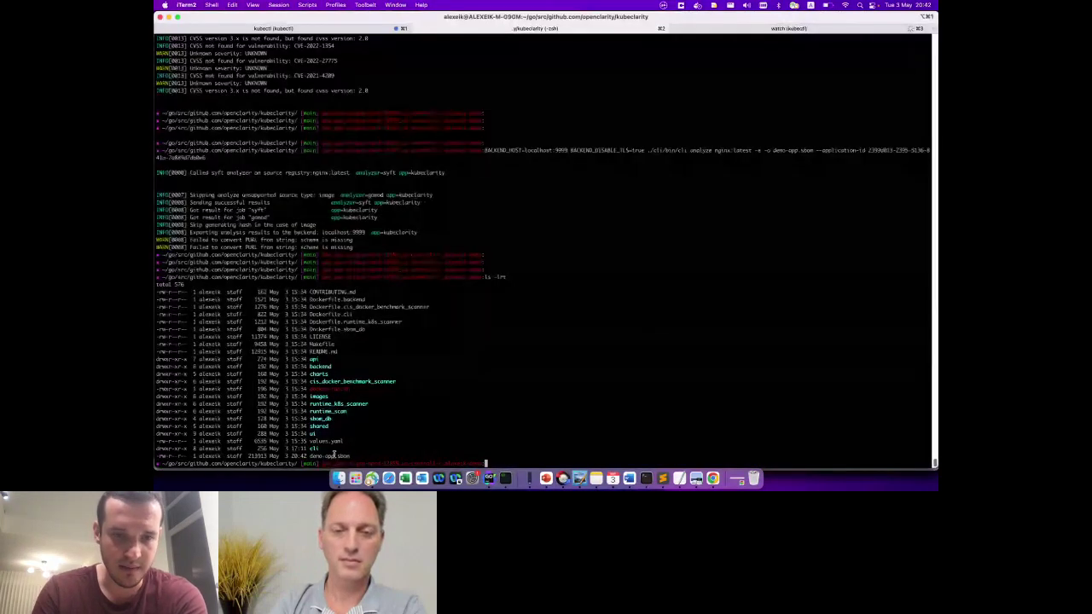
- Highlight the demo-app.sbom entry in the iTerm listing, and copy the Scan SBOM command from the Sublime Text notes
triple_click(485, 458)
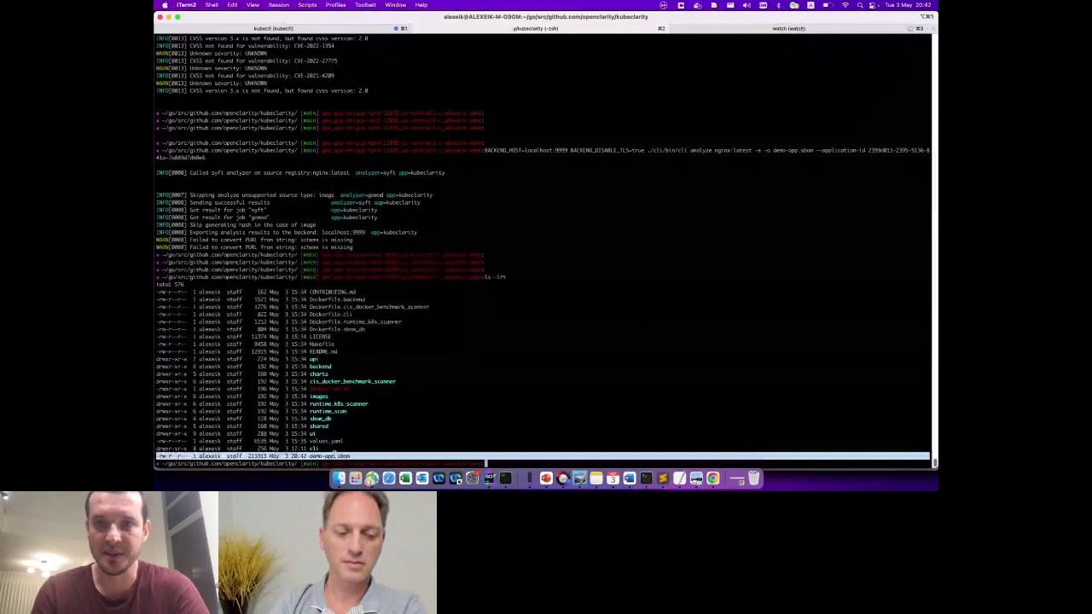
key(super+Tab)
drag(821, 91, 289, 66)
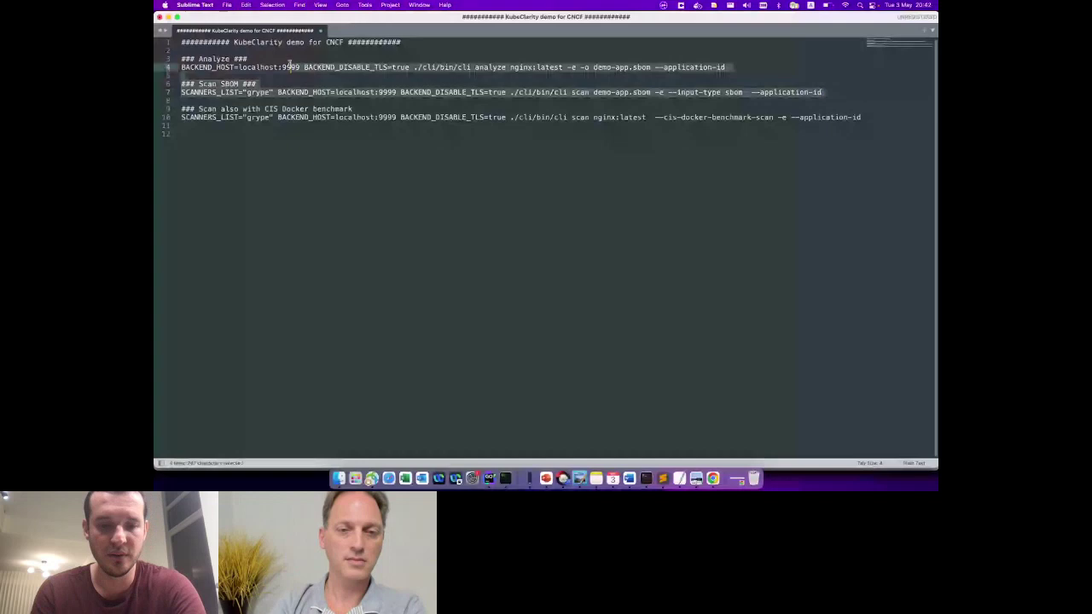
drag(289, 66, 181, 92)
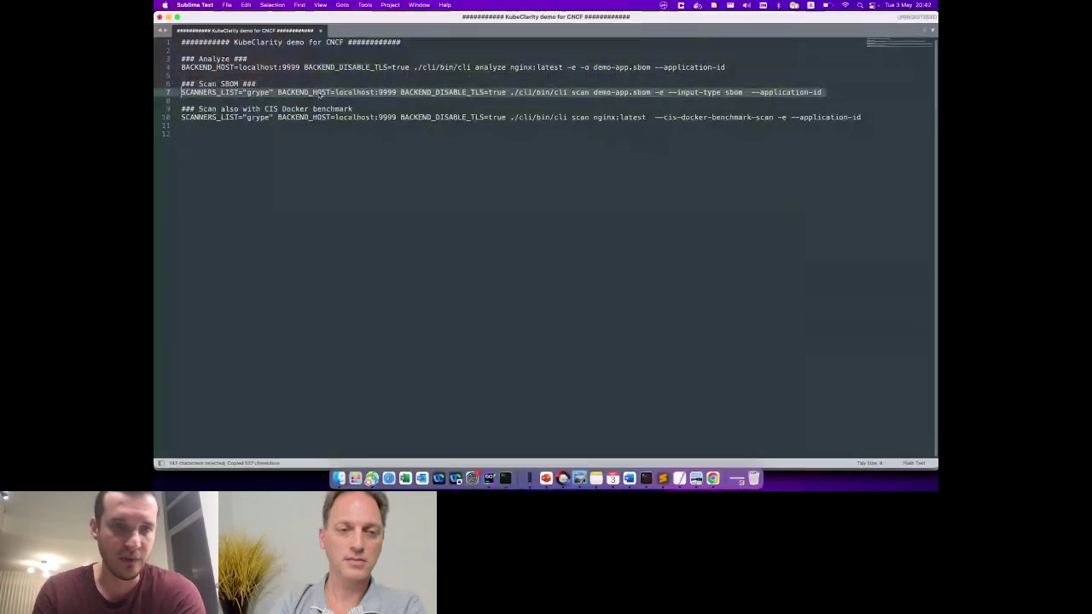
key(super+c)
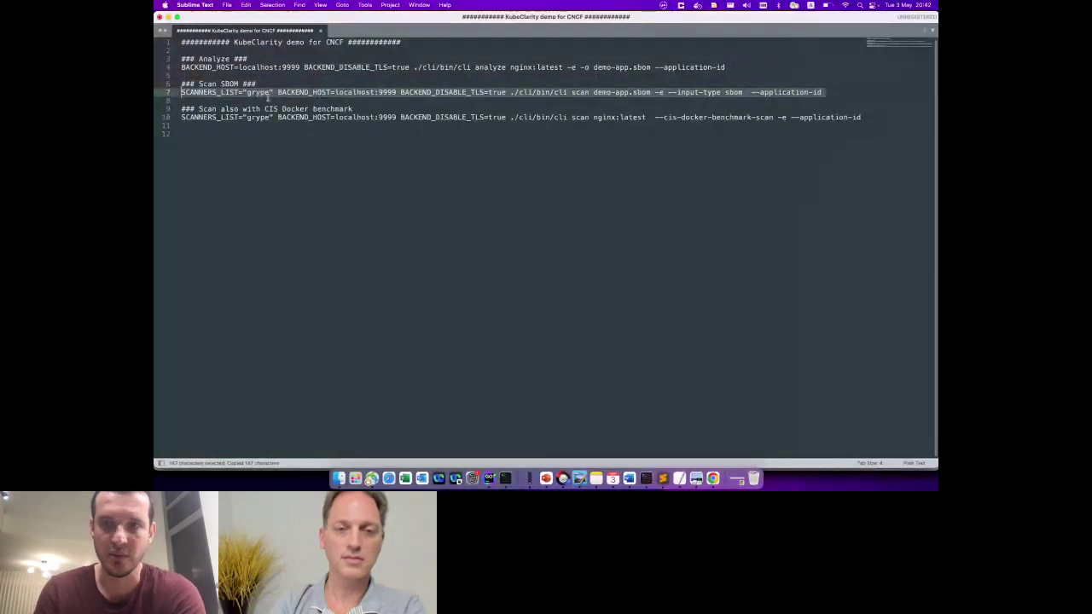
- Switch to iTerm and run the copied grype scan of demo-app.sbom with input type sbom, adding demo-app's ID from KubeClarity
key(super+Tab)
key(super+v)
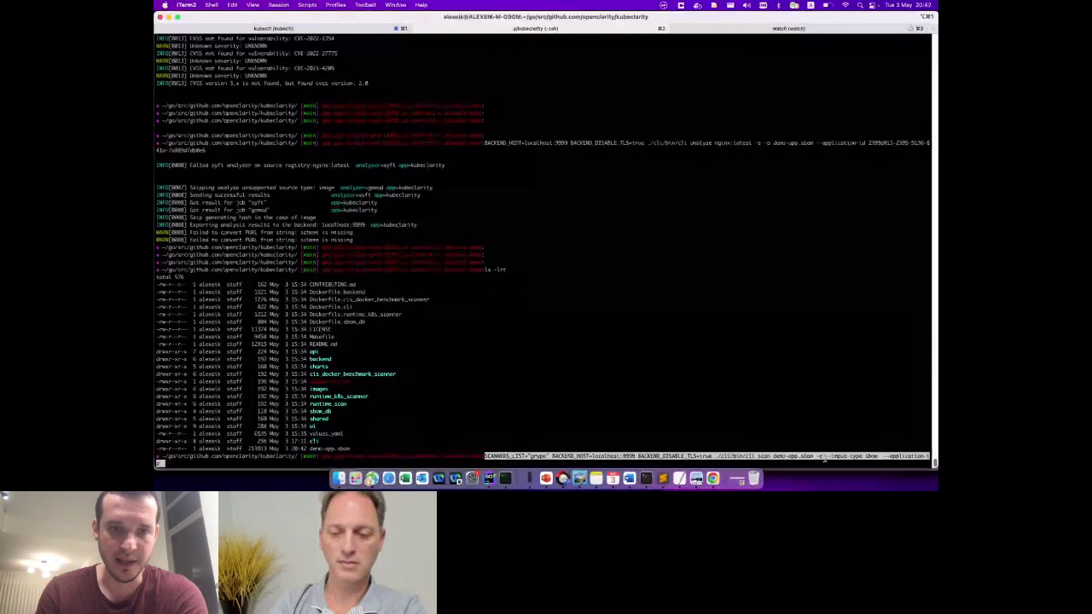
key(Return)
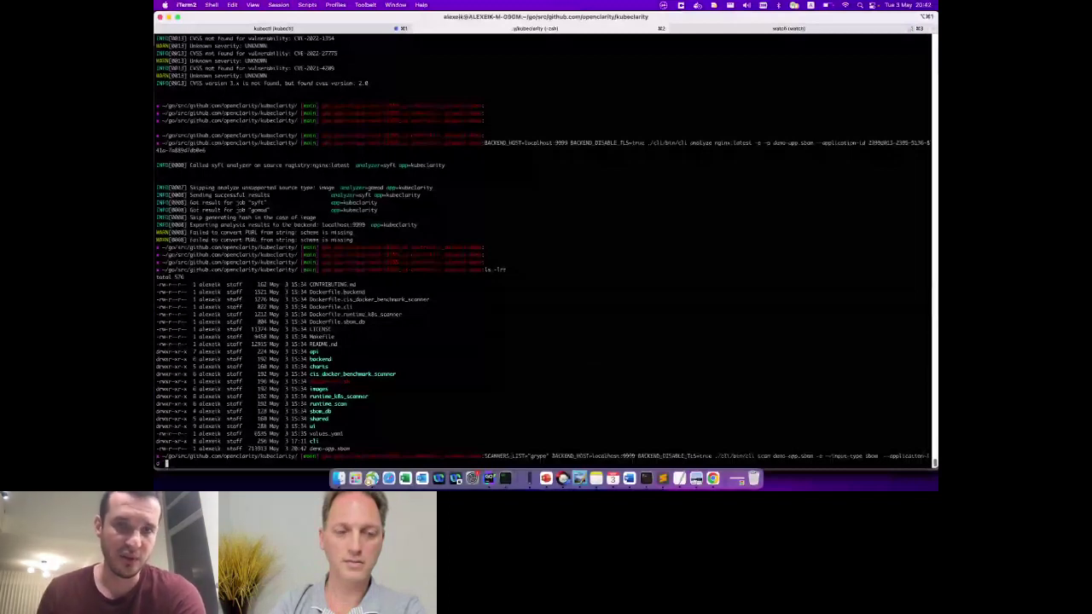
key(super+Tab)
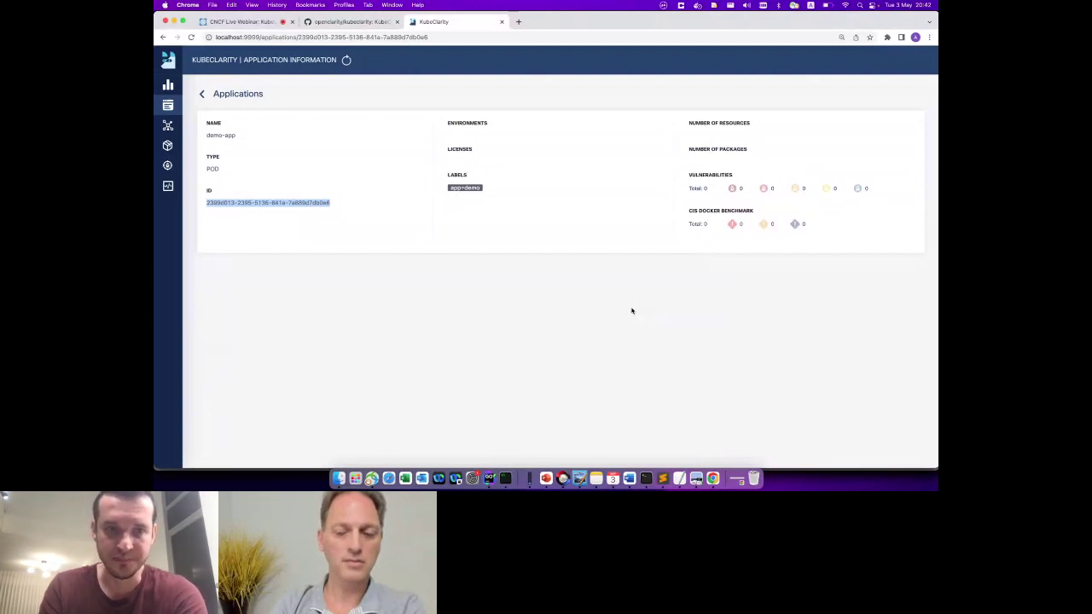
- Switch to Sublime Text and copy the nginx:latest scan command that includes the --cis-docker-benchmark-scan option
key(super+Tab)
triple_click(595, 117)
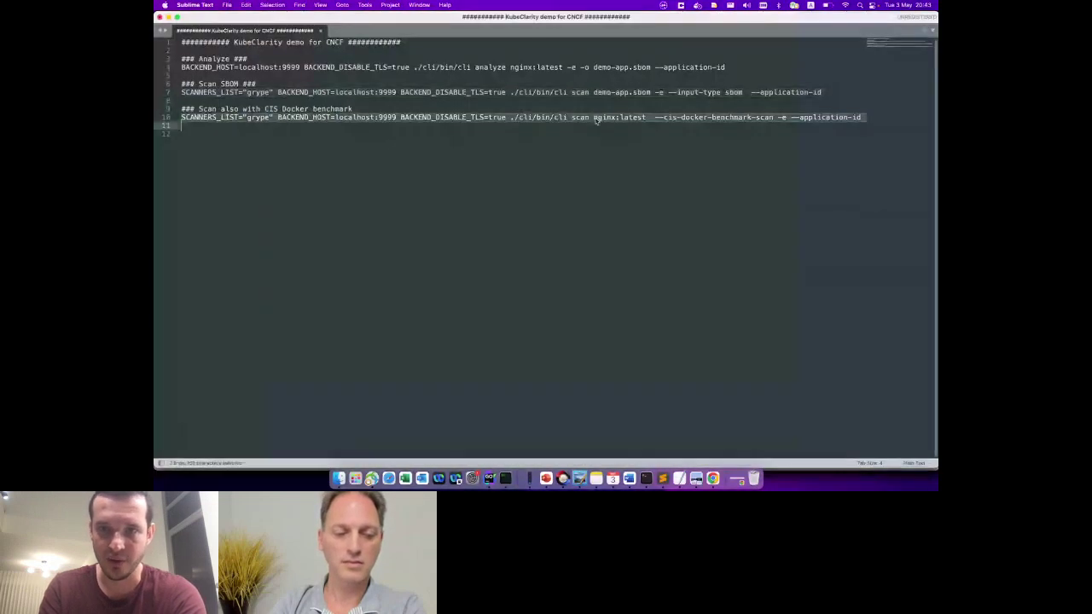
double_click(731, 117)
click(791, 117)
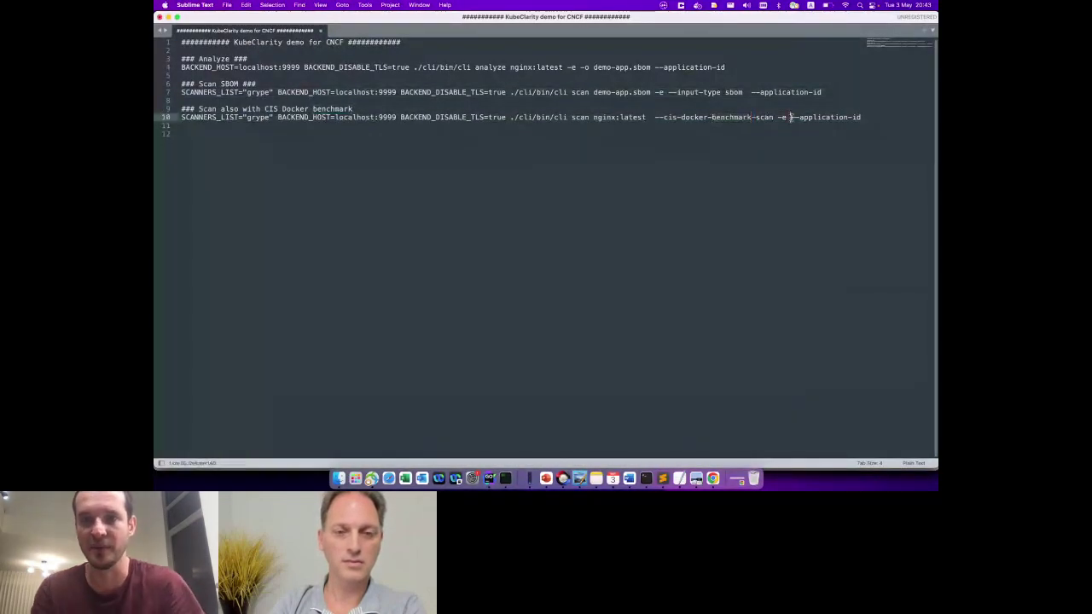
drag(888, 118, 170, 117)
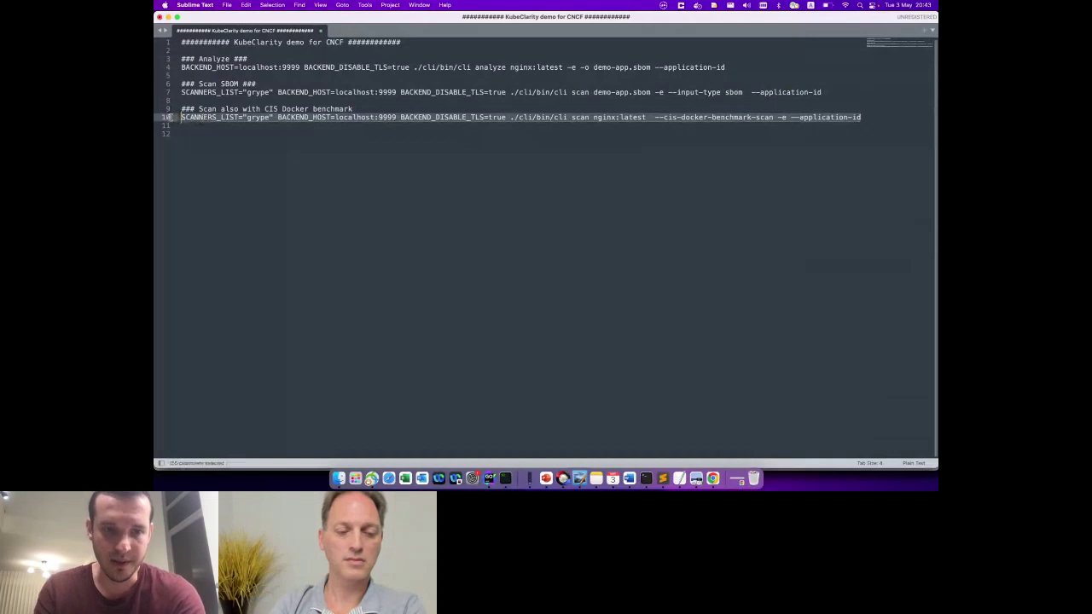
- Switch to iTerm and run the copied nginx:latest scan with CIS Docker Benchmark, adding demo-app's ID as the application ID
key(super+Tab)
key(super+v)
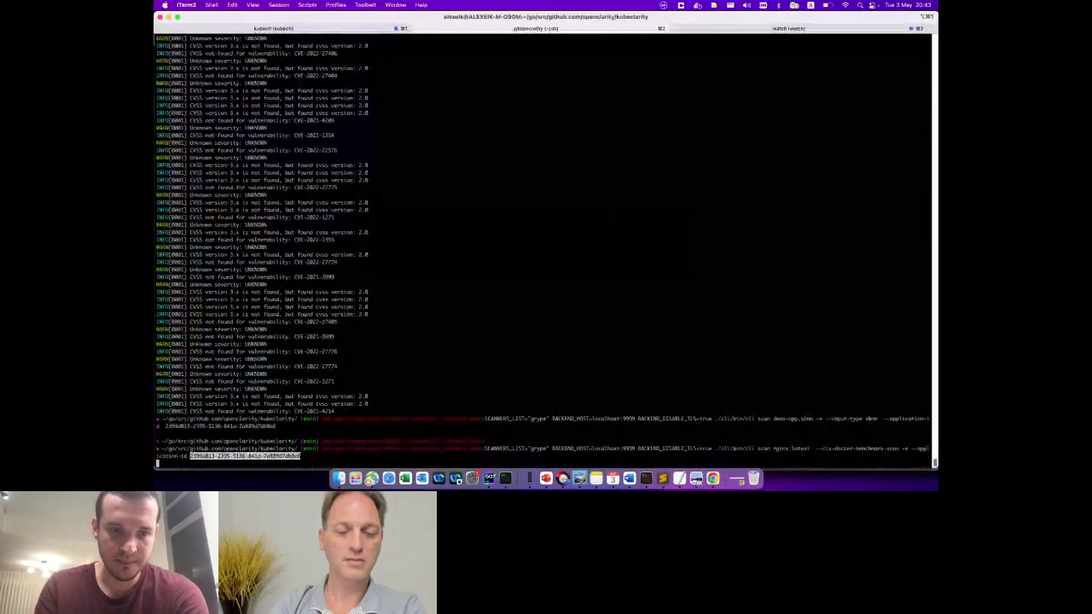
key(Return)
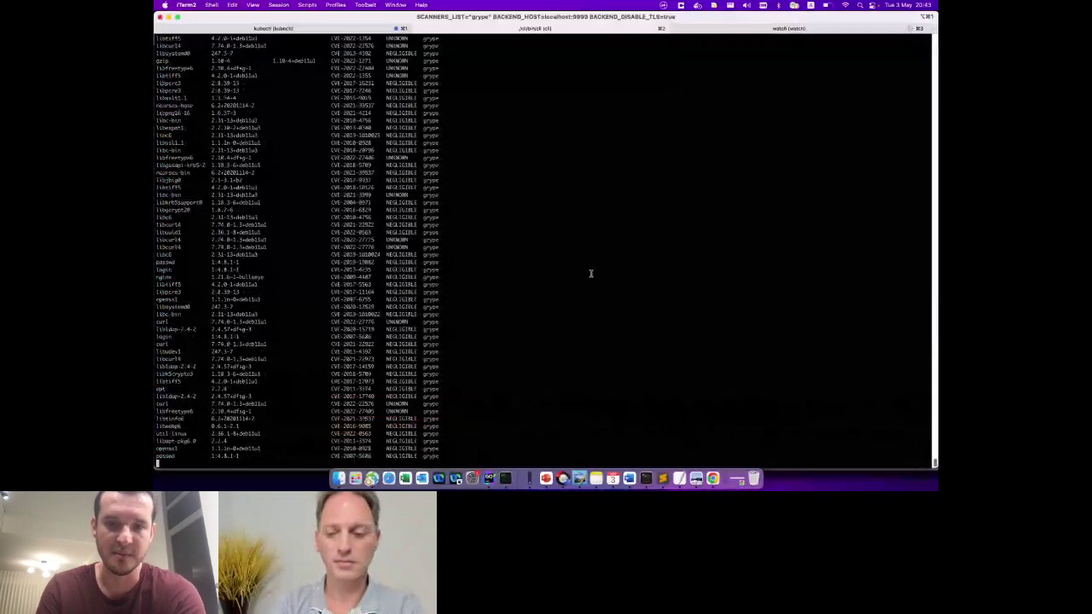
- Switch to KubeClarity in Chrome, examine demo-app's licenses, packages, vulnerabilities and CIS Docker Benchmark results, and return to the dashboard
key(super+Tab)
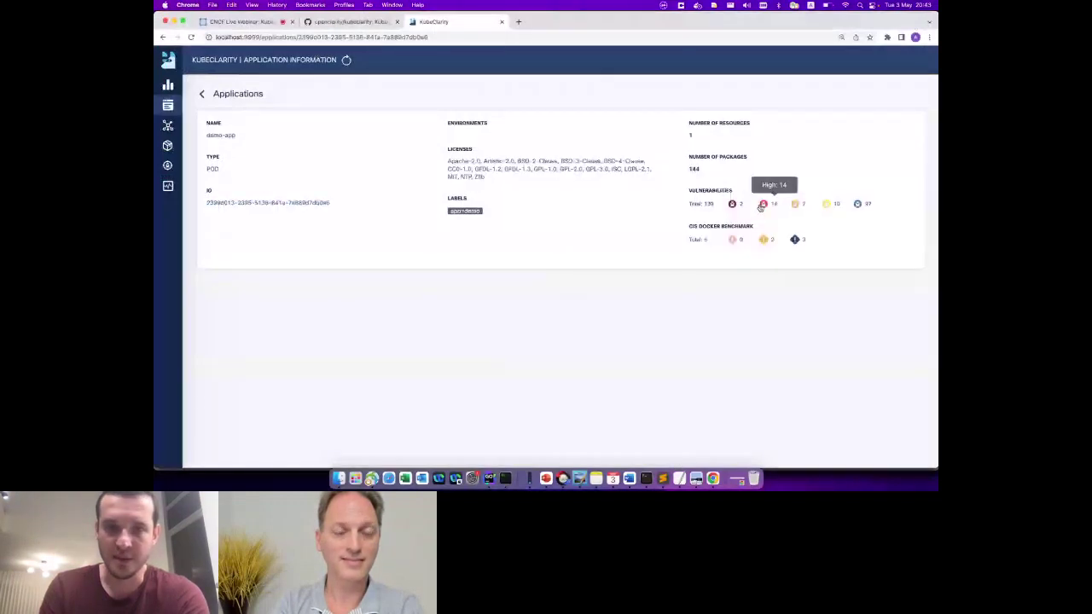
triple_click(514, 168)
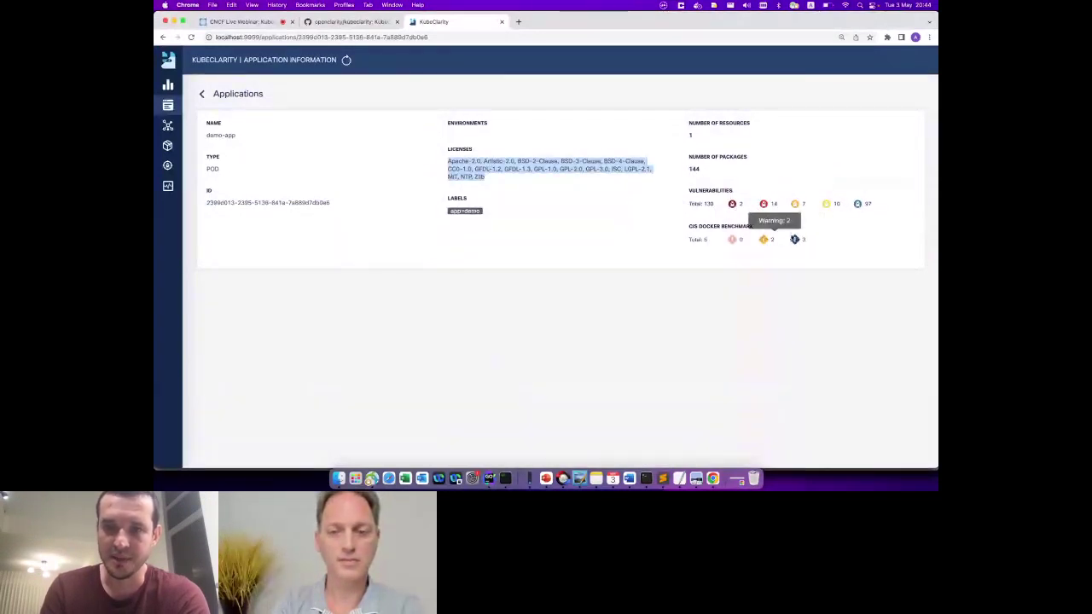
click(694, 169)
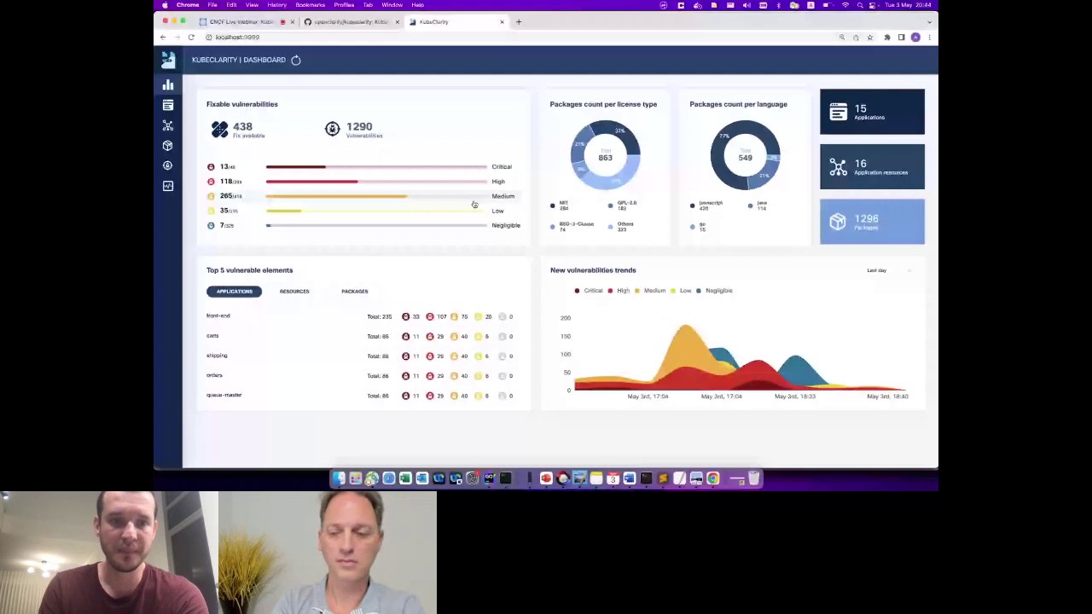
- Switch to the KubeClarity webinar deck in PowerPoint and start the slide show from the Roadmap slide
key(super+Tab)
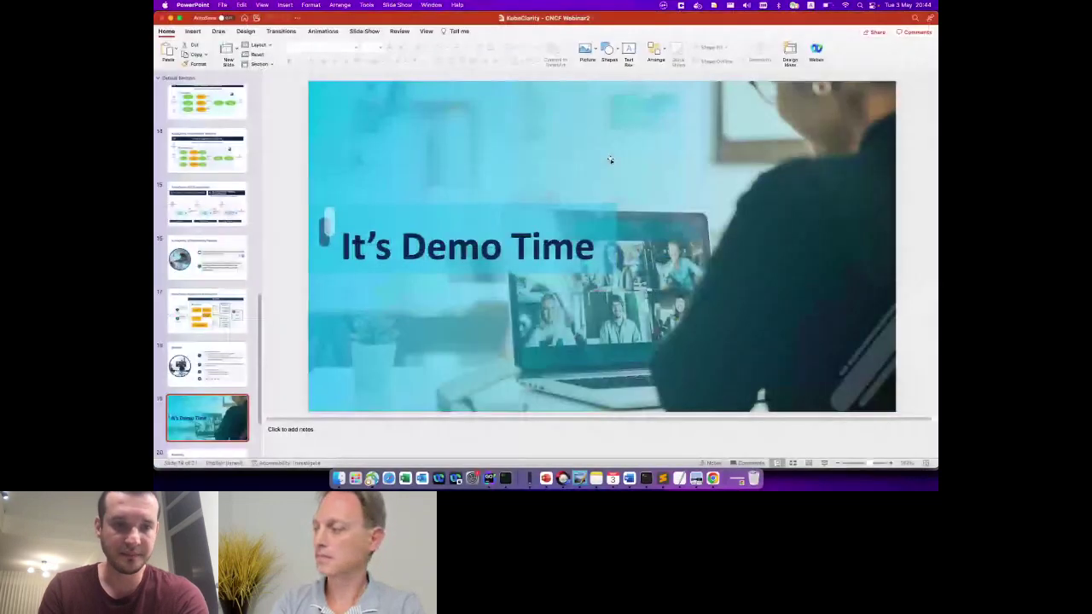
scroll(213, 341, down, 2)
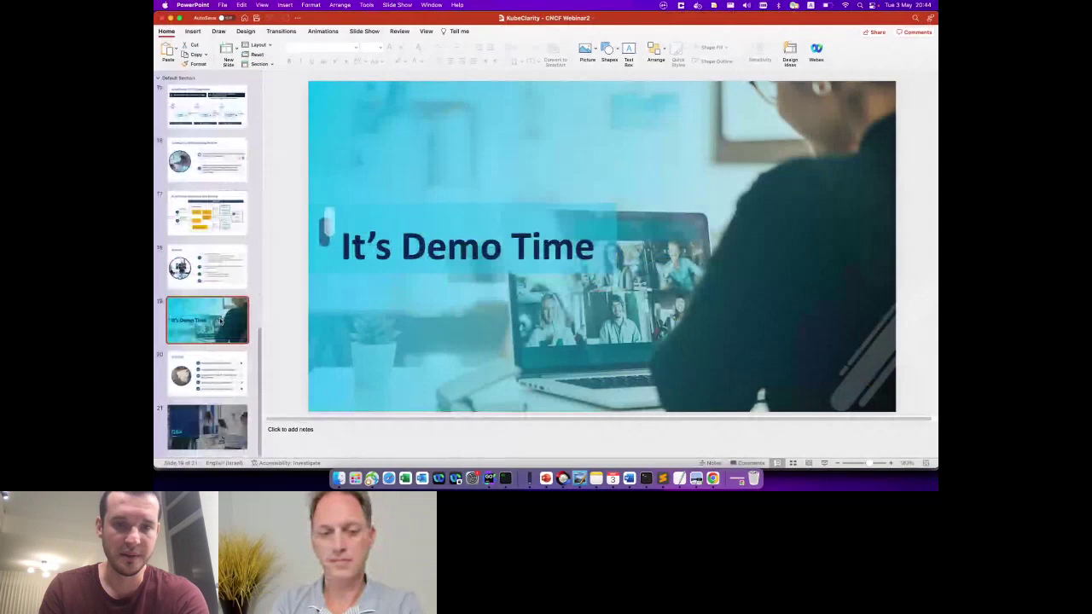
key(Down)
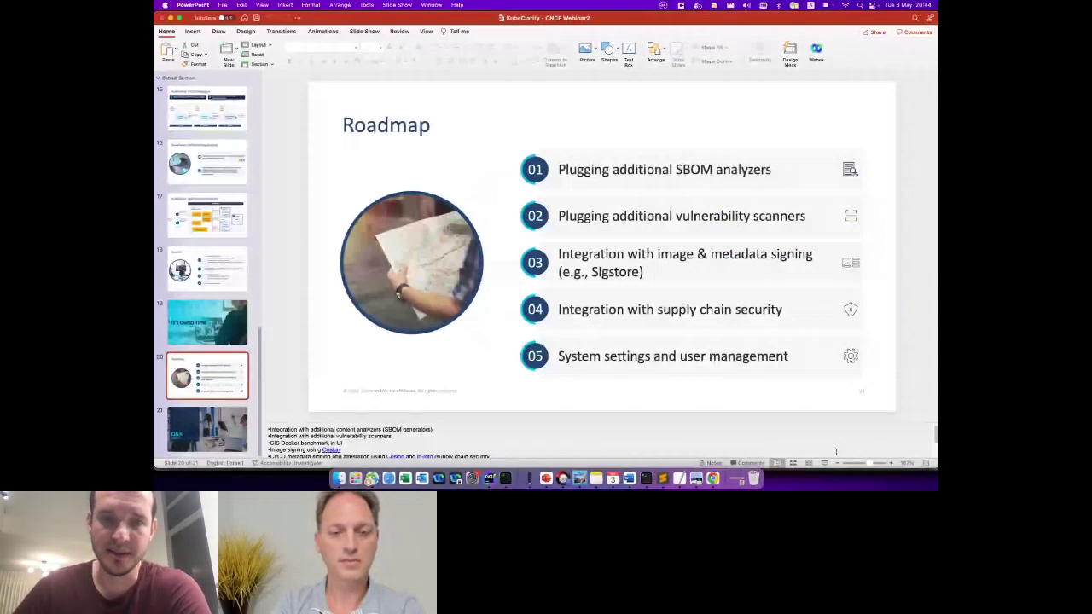
click(824, 462)
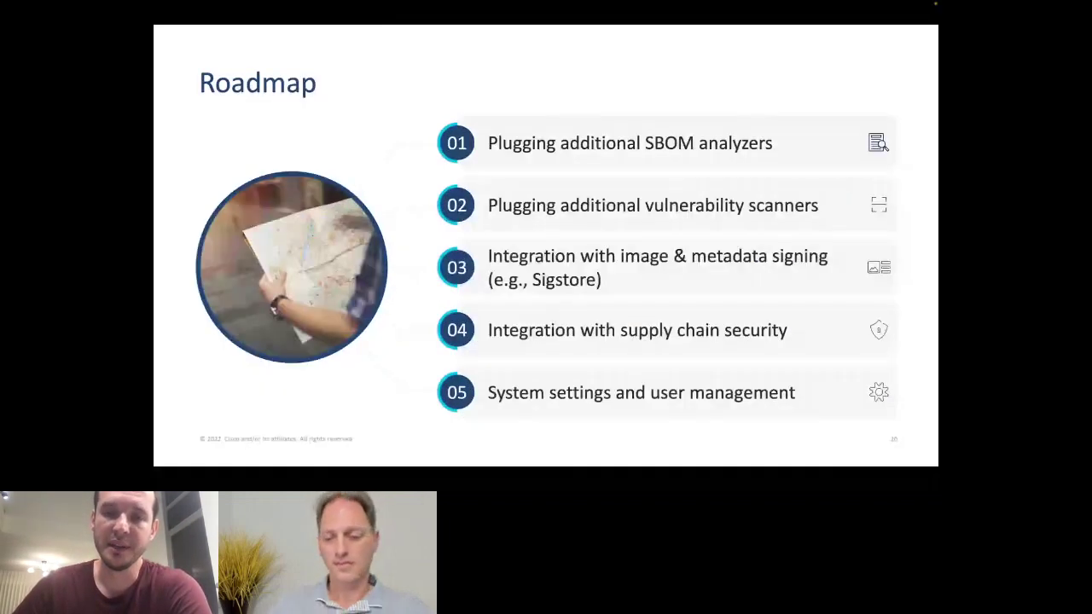